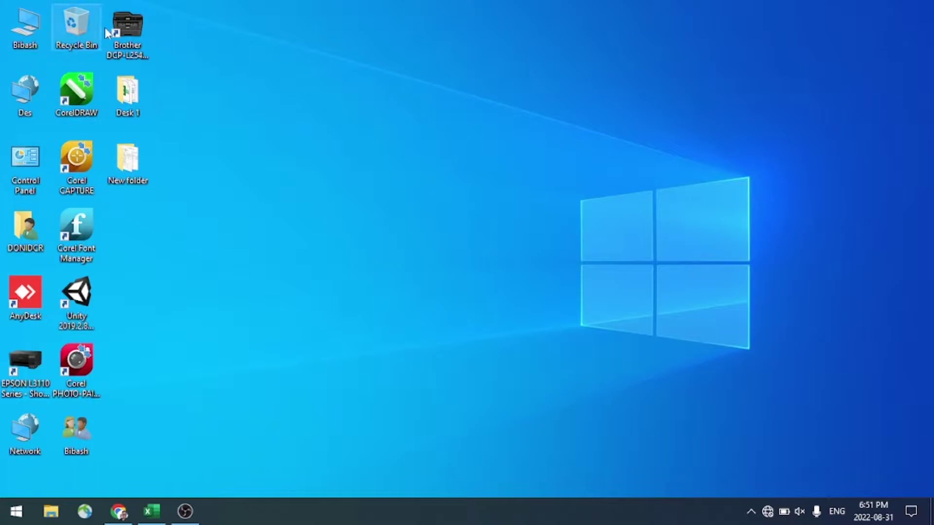
- Open the Recycle Bin from the desktop to view its contents, and close it
double_click(68, 31)
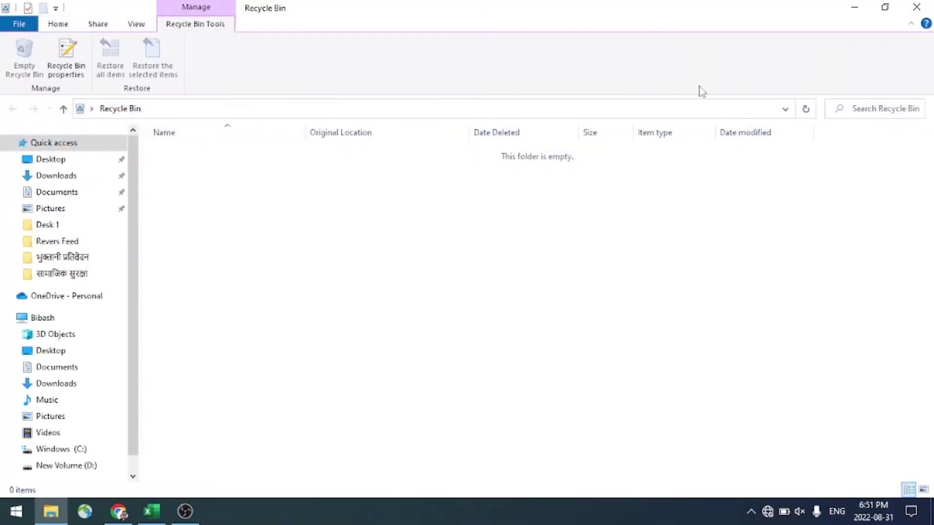
left_click(911, 13)
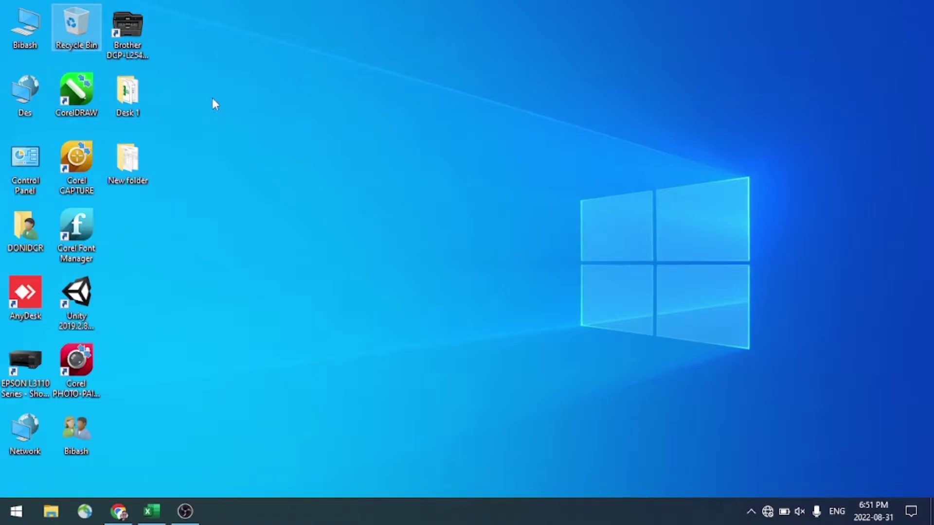
- Create a new folder on the desktop and accept its default name
right_click(309, 173)
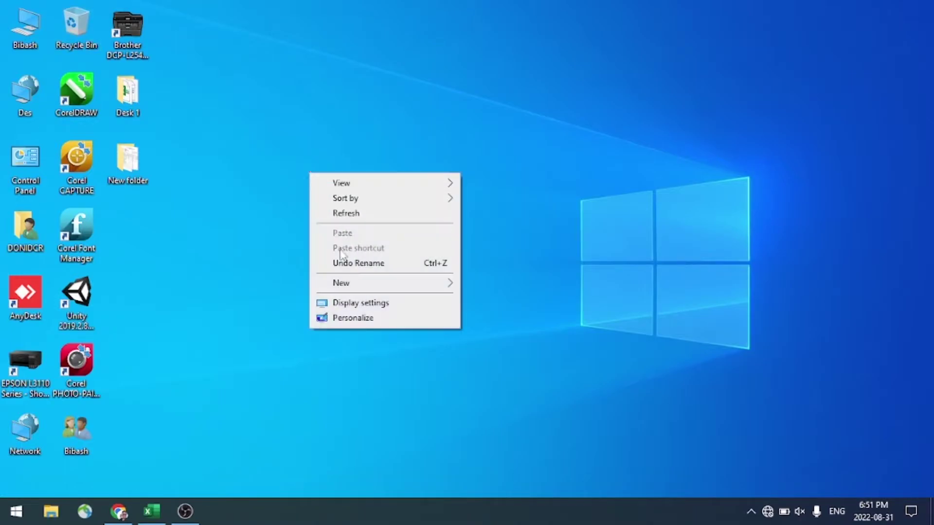
mouse_move(362, 287)
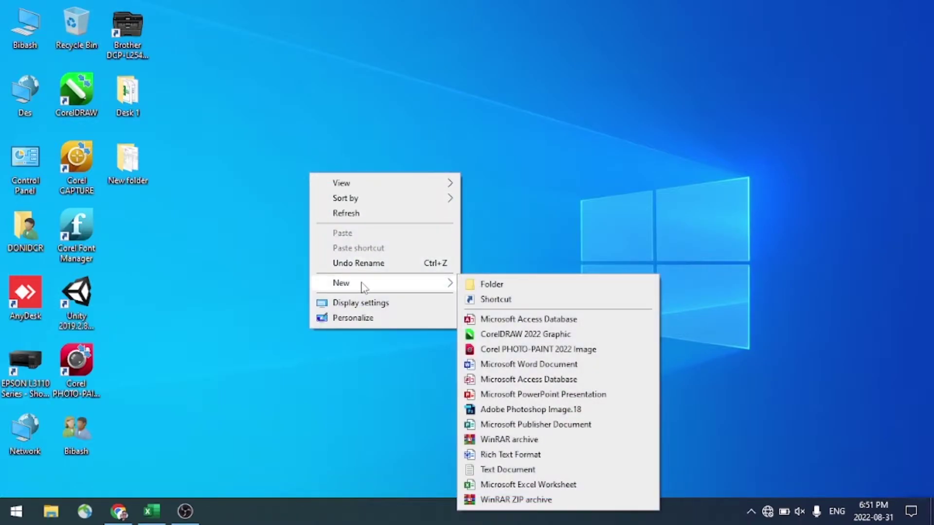
left_click(470, 287)
key("Return")
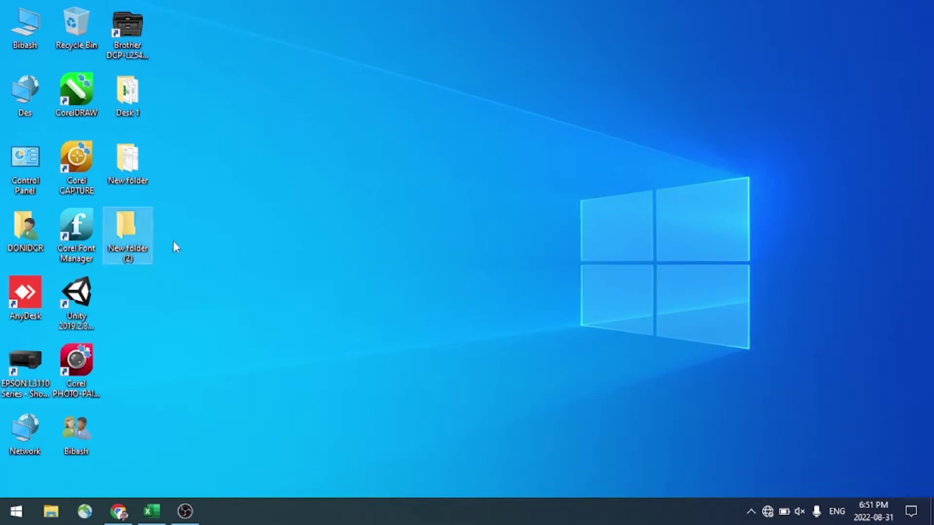
- Delete New folder (2) from the desktop and check the Recycle Bin for it
right_click(128, 234)
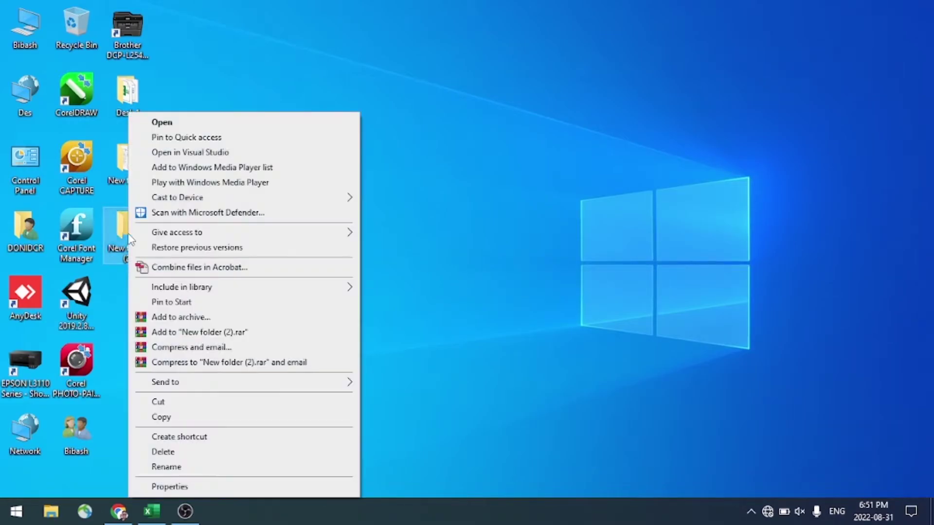
left_click(179, 453)
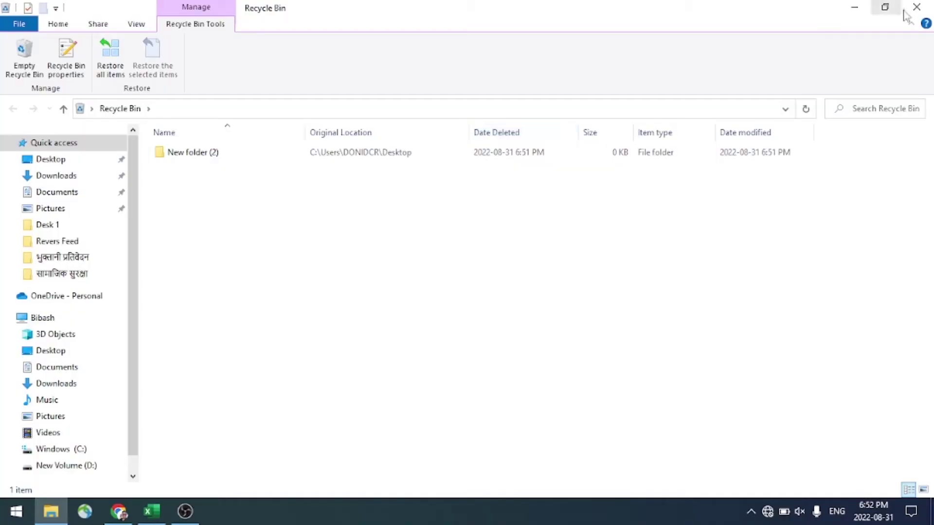
left_click(914, 9)
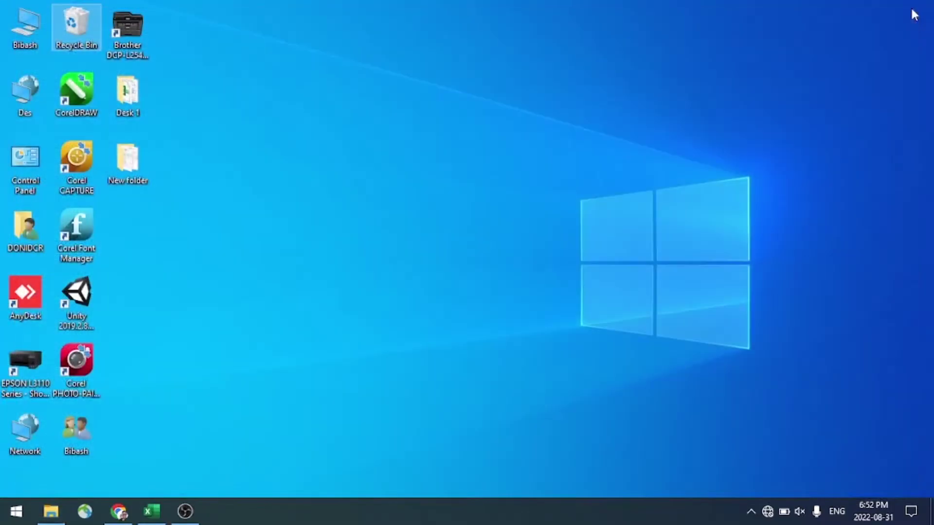
double_click(77, 29)
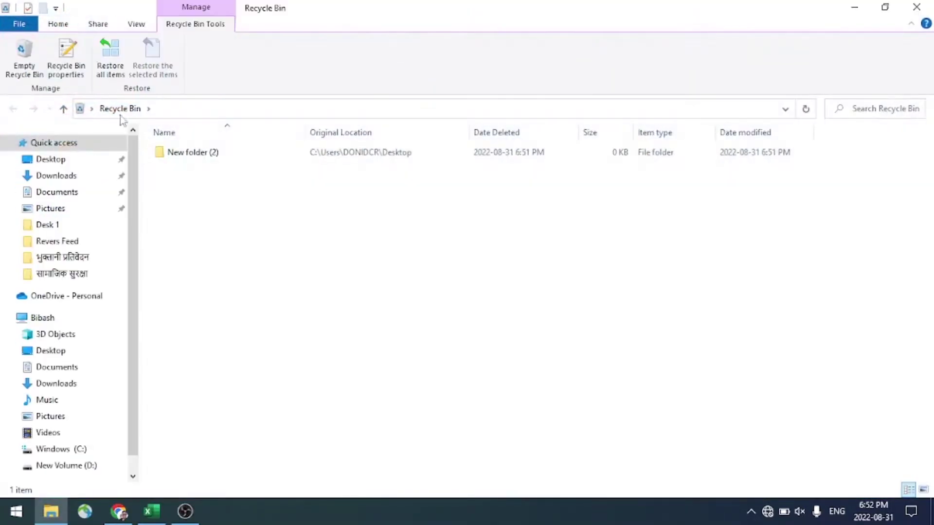
left_click(905, 6)
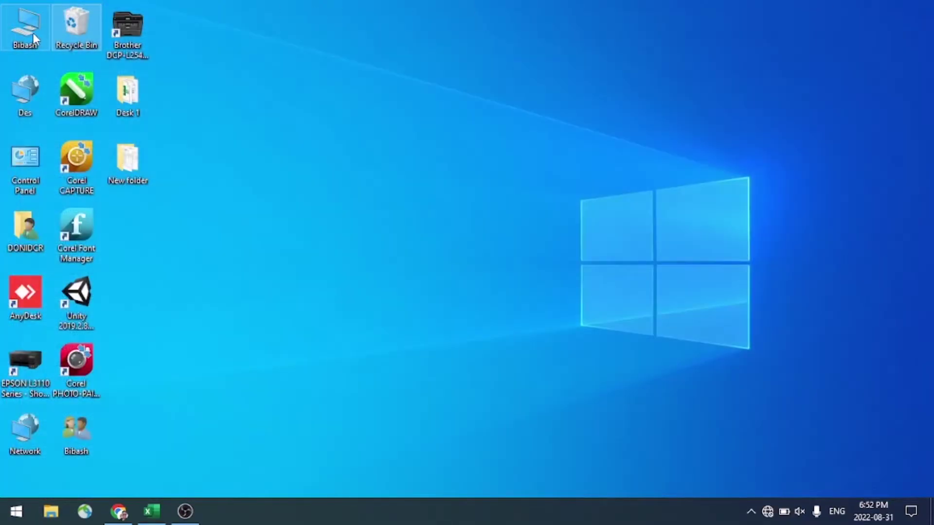
double_click(75, 28)
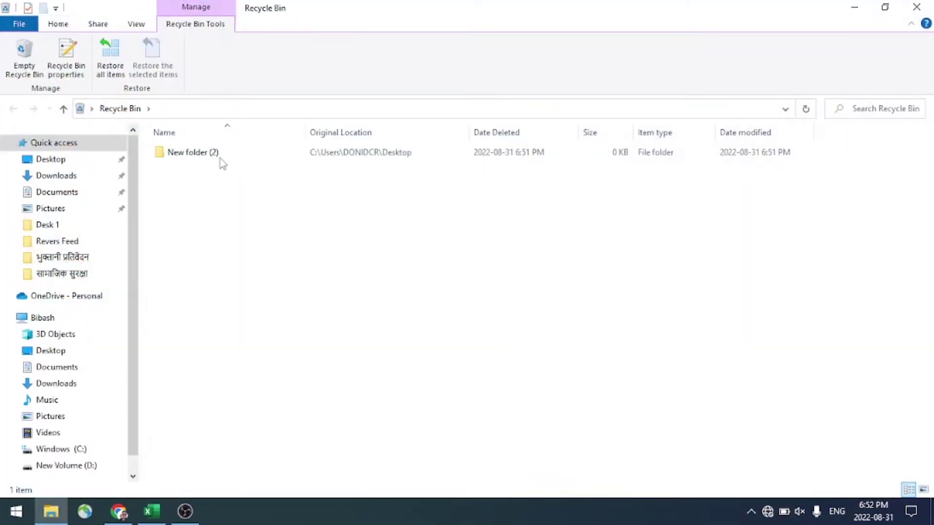
left_click(914, 7)
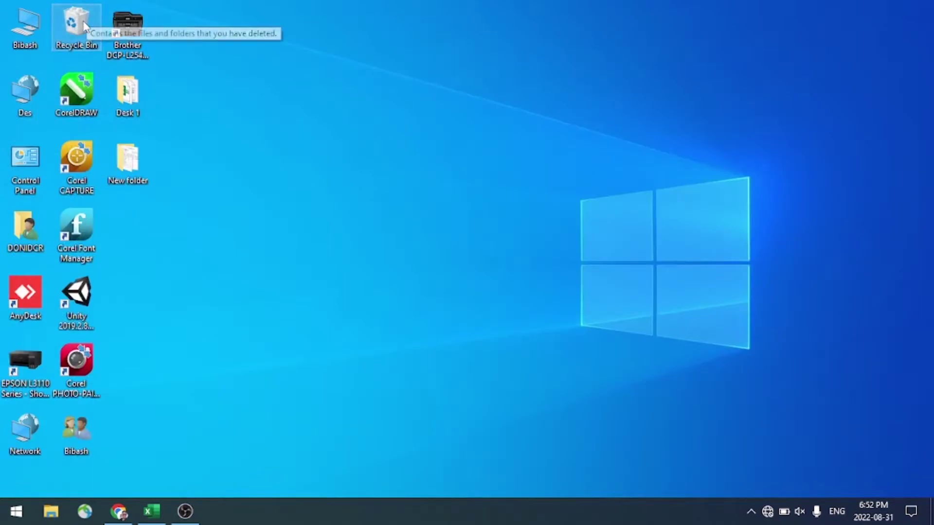
- Restore New folder (2) from the Recycle Bin to its original location, and close the Recycle Bin
right_click(96, 17)
left_click(115, 30)
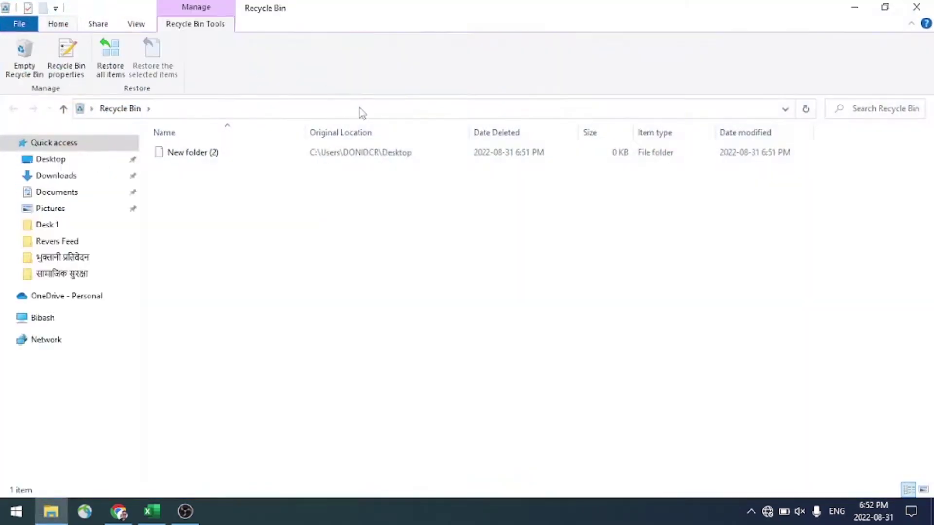
right_click(180, 155)
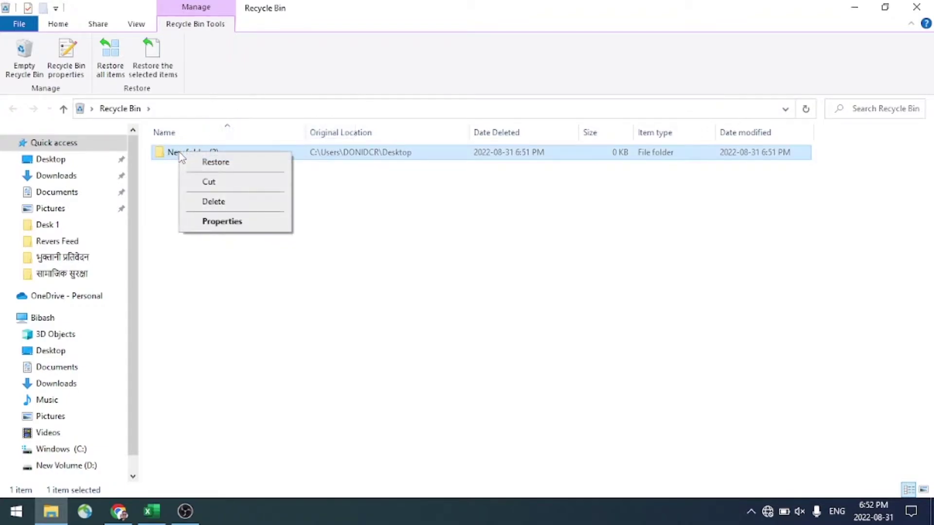
left_click(215, 162)
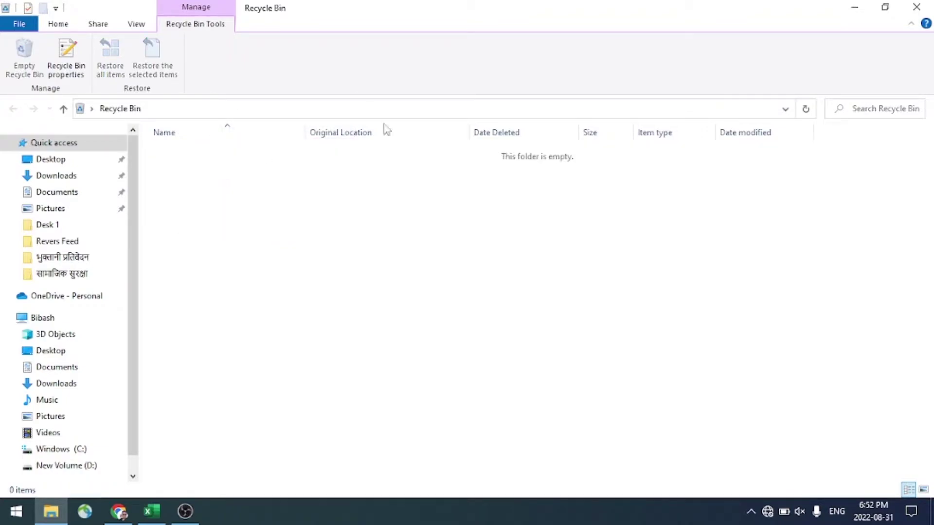
left_click(919, 7)
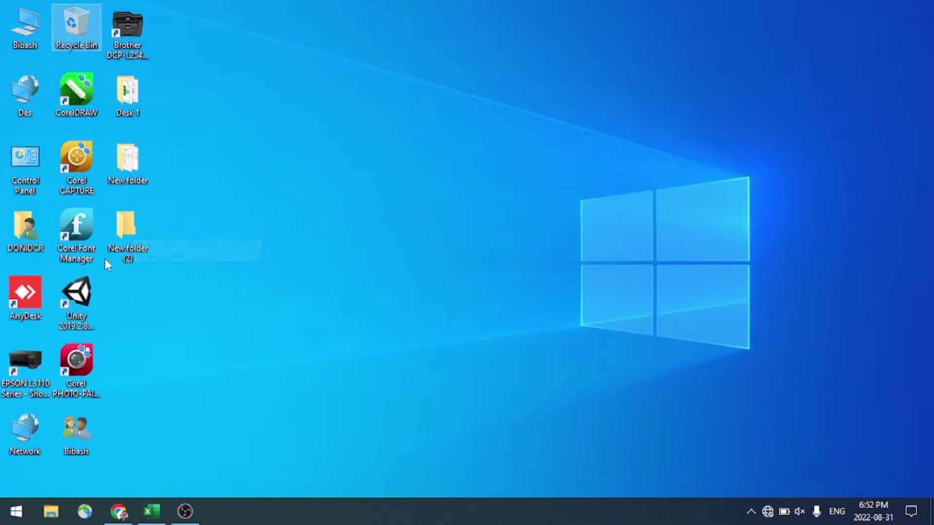
- Delete New folder (2) from the desktop, and permanently delete it from the Recycle Bin
left_click(125, 241)
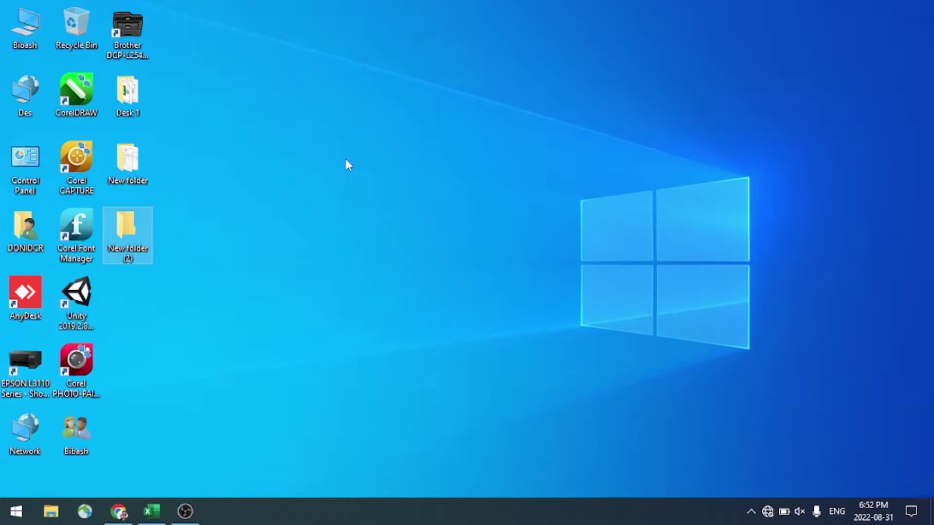
key("Delete")
double_click(77, 24)
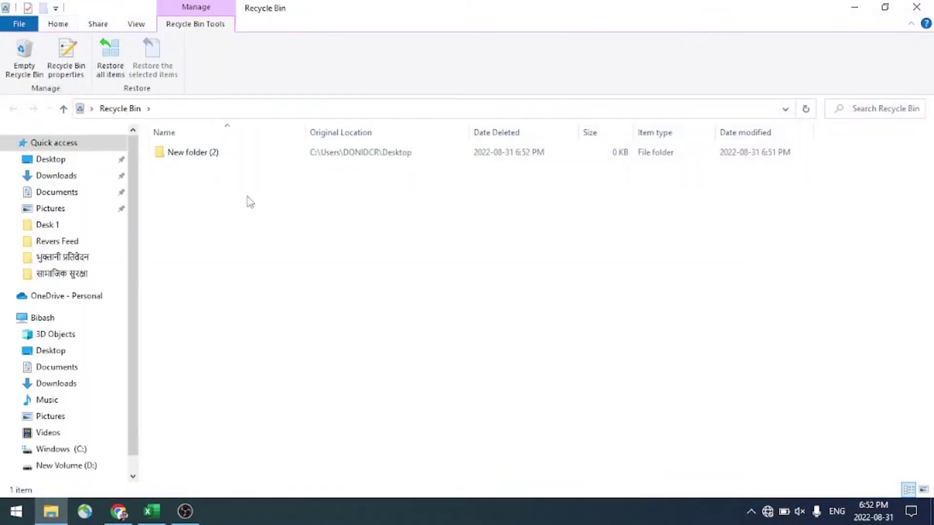
right_click(179, 154)
left_click(209, 199)
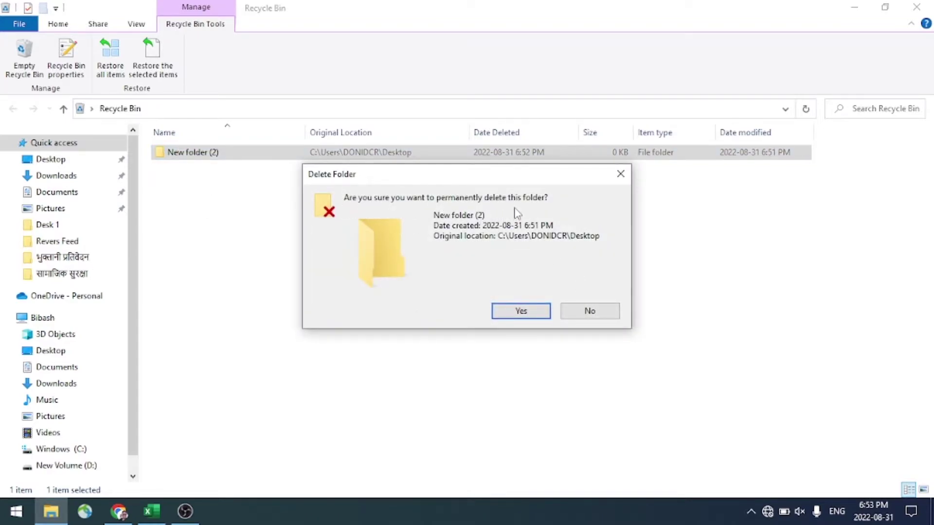
left_click(521, 312)
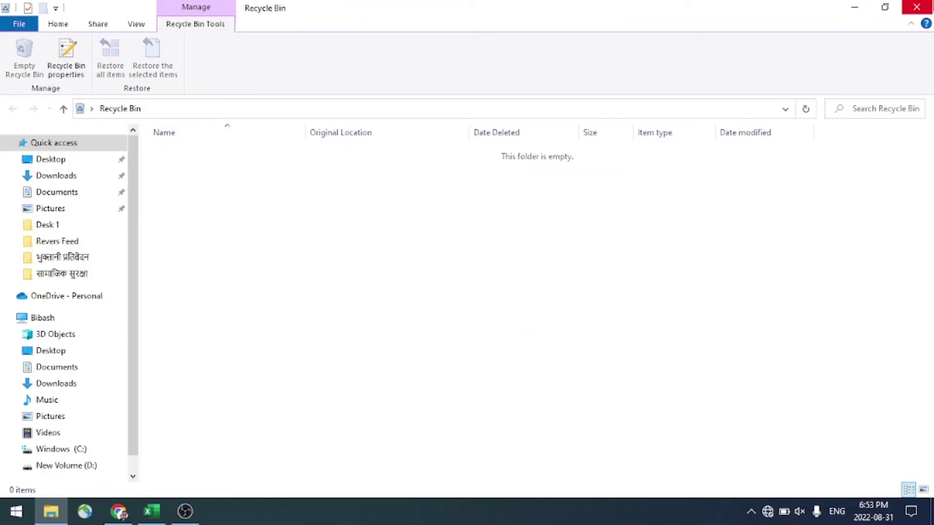
left_click(917, 7)
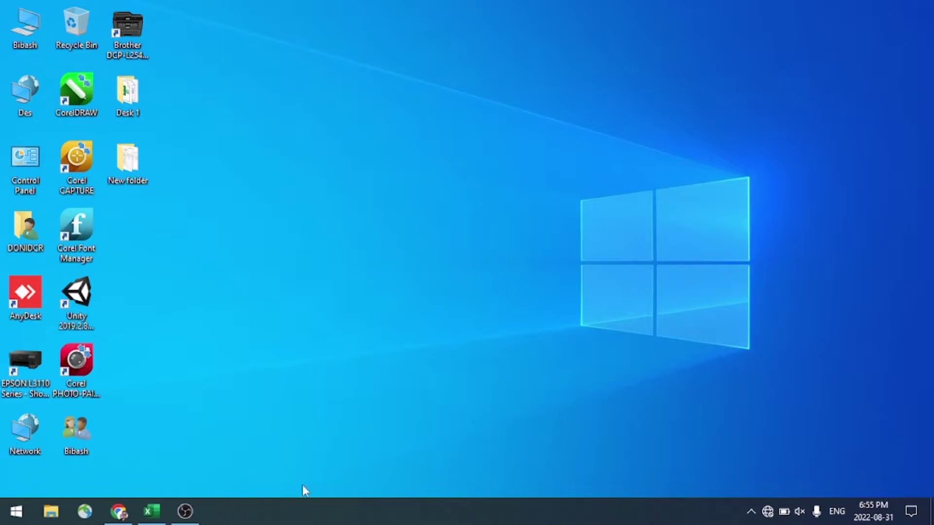
- Set the taskbar location on screen to Left in the taskbar settings
right_click(412, 516)
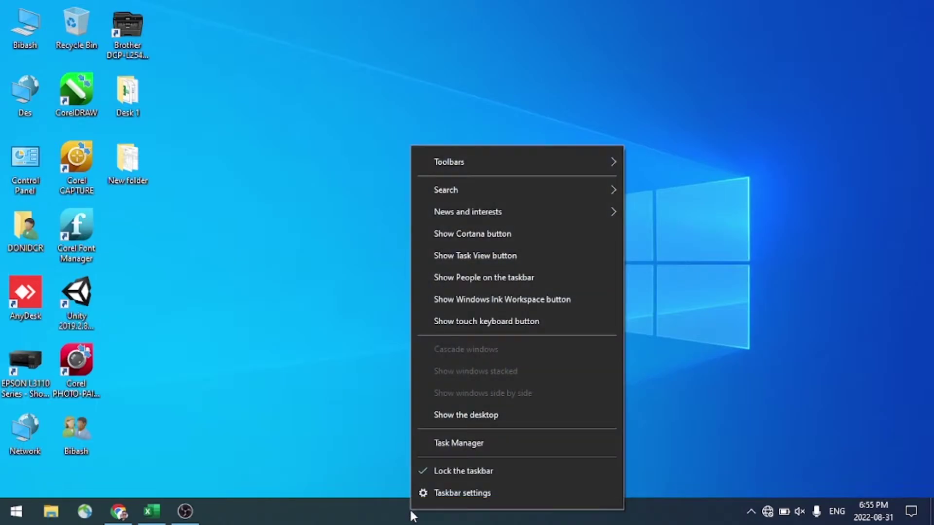
left_click(449, 494)
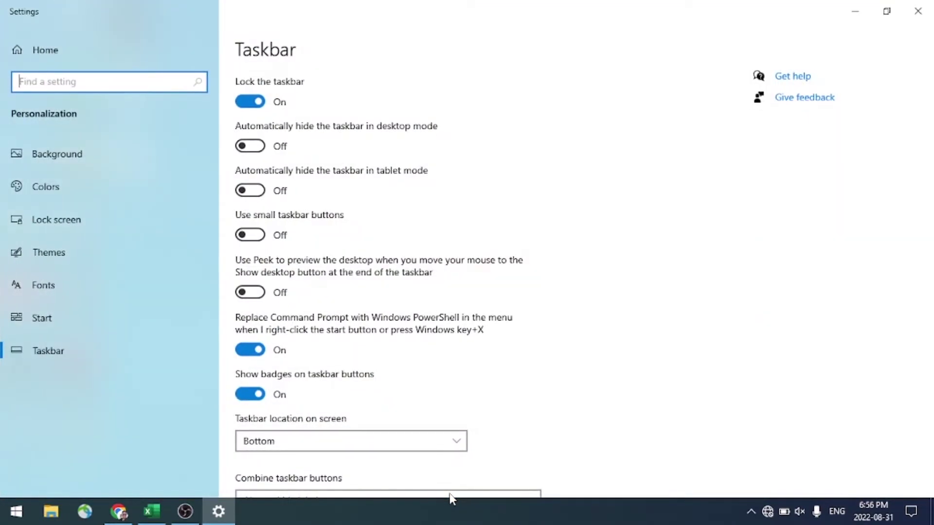
left_click_drag(930, 206, 931, 263)
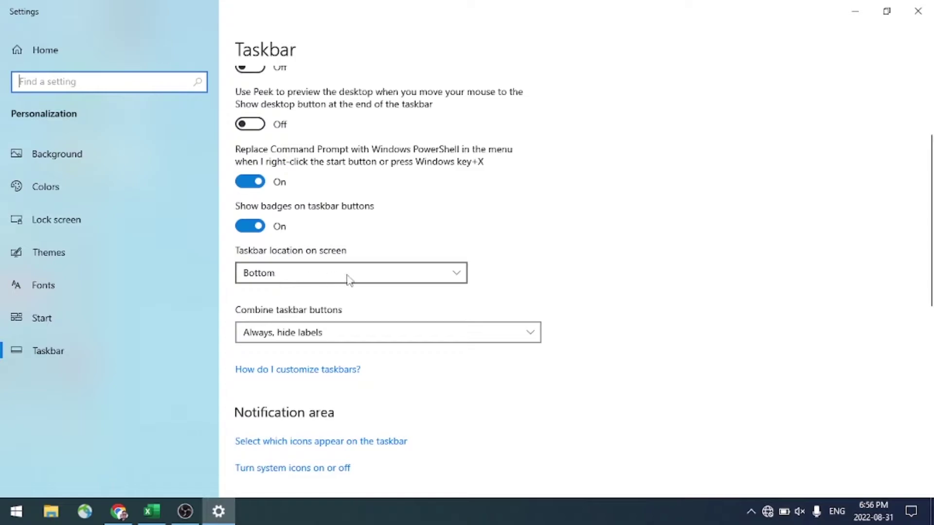
left_click(298, 273)
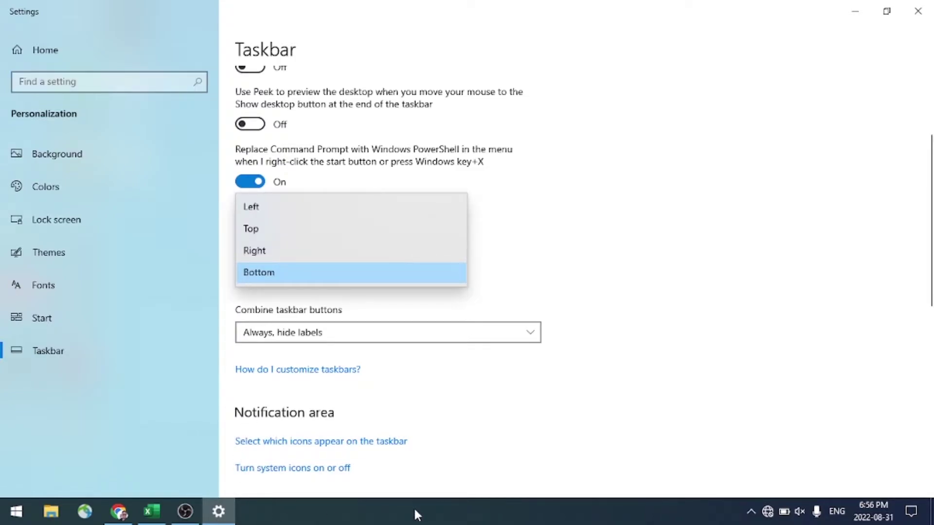
left_click(272, 215)
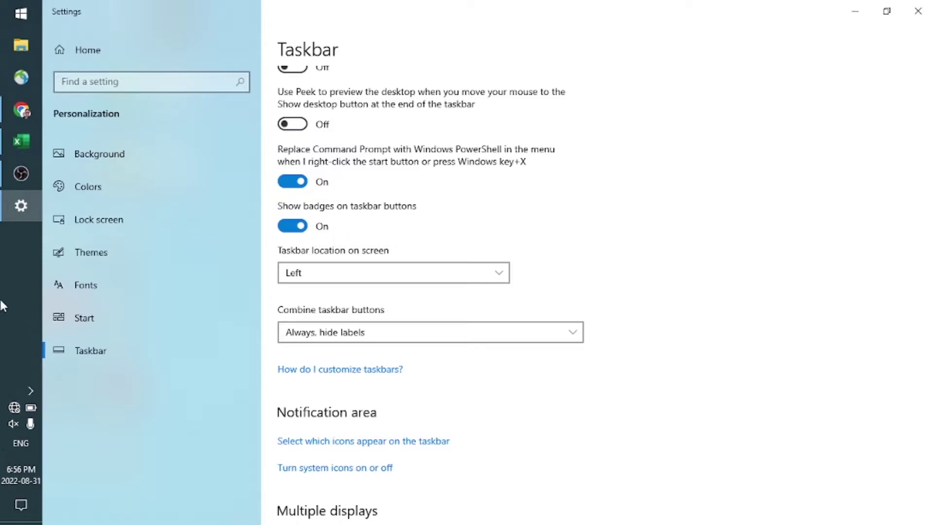
- Change the taskbar location on screen to Top, and switch it to Right
left_click(360, 273)
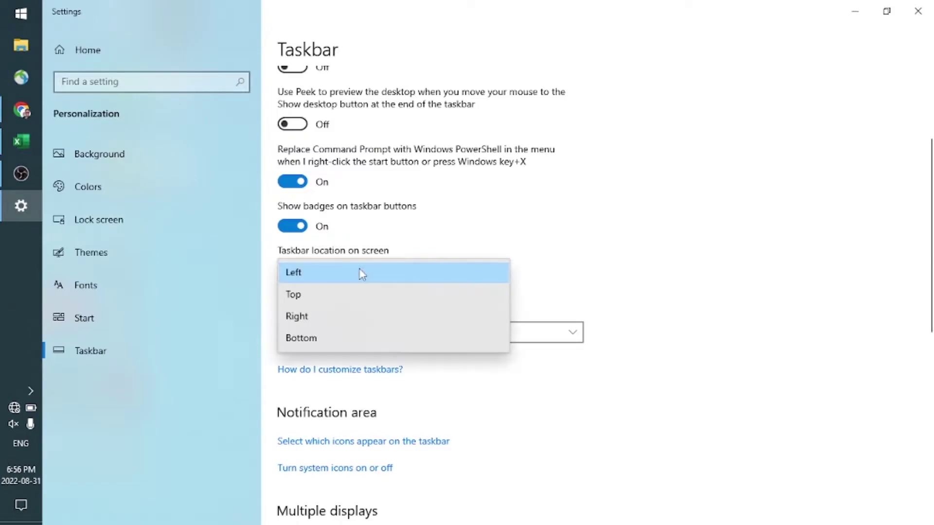
left_click(342, 298)
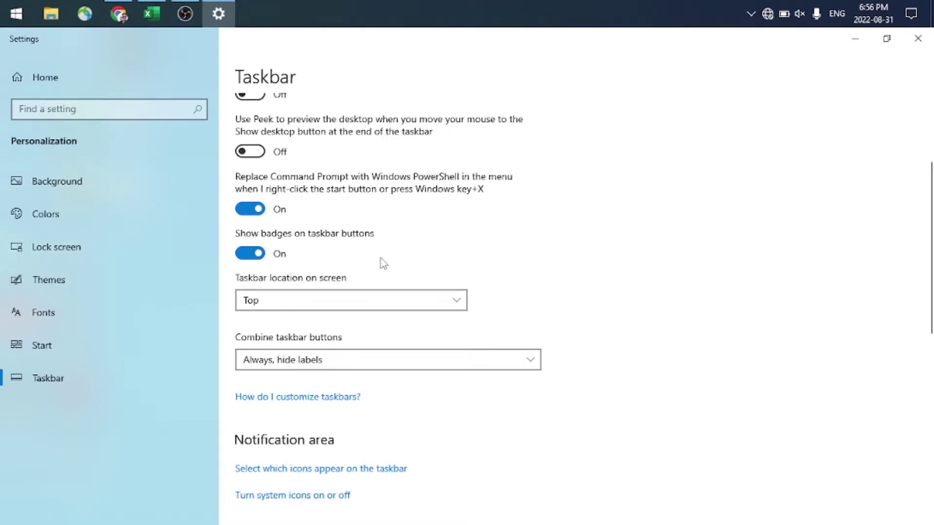
left_click(341, 305)
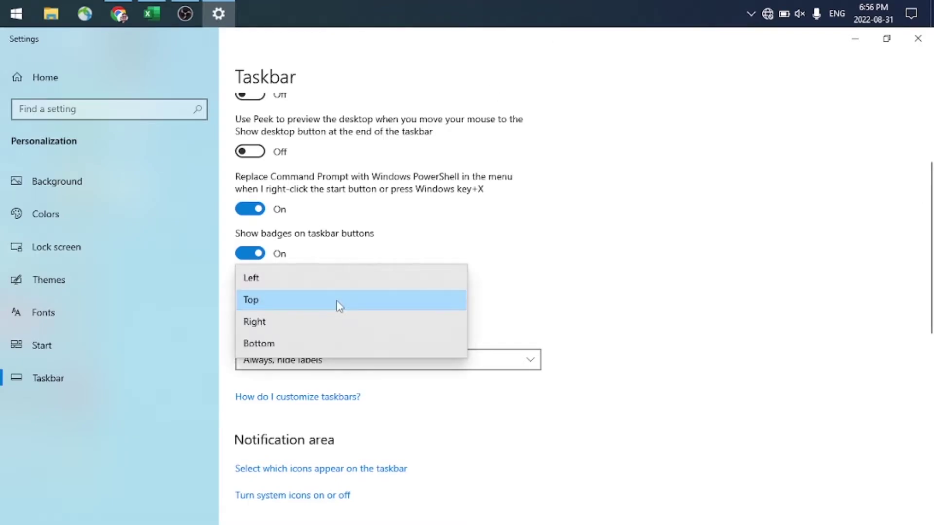
left_click(284, 324)
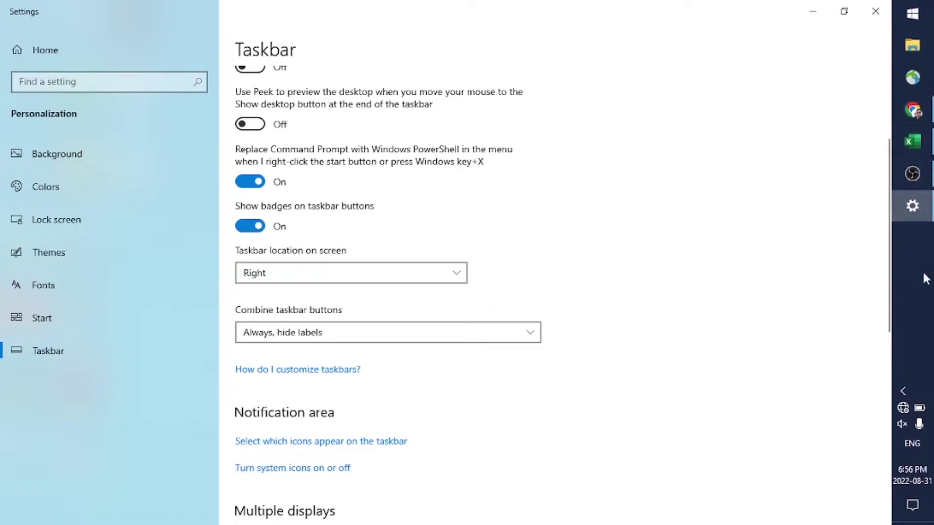
- Set the taskbar location on screen to Bottom and close the Settings window
left_click(463, 279)
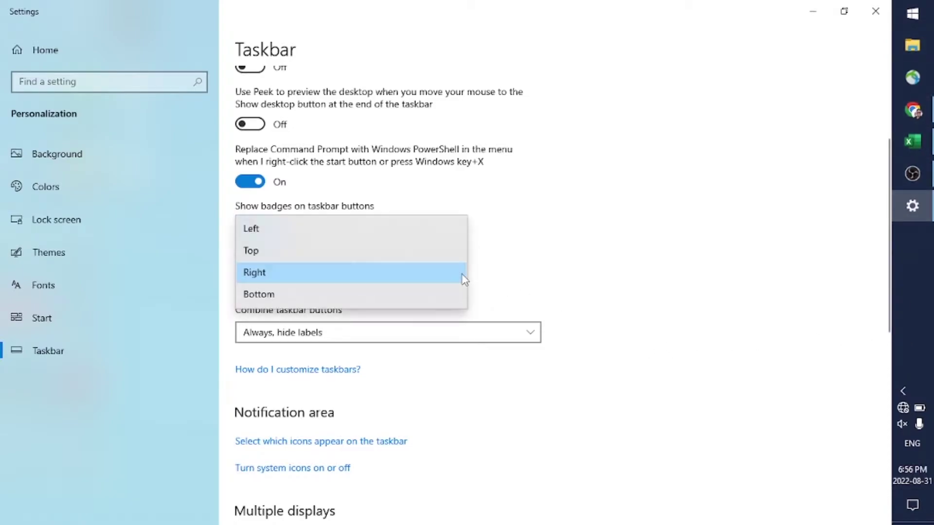
left_click(339, 297)
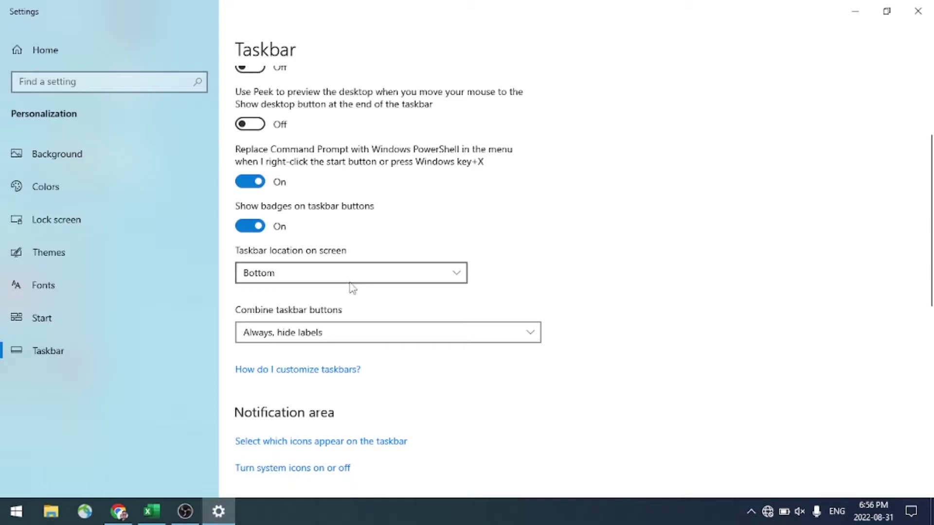
left_click(918, 11)
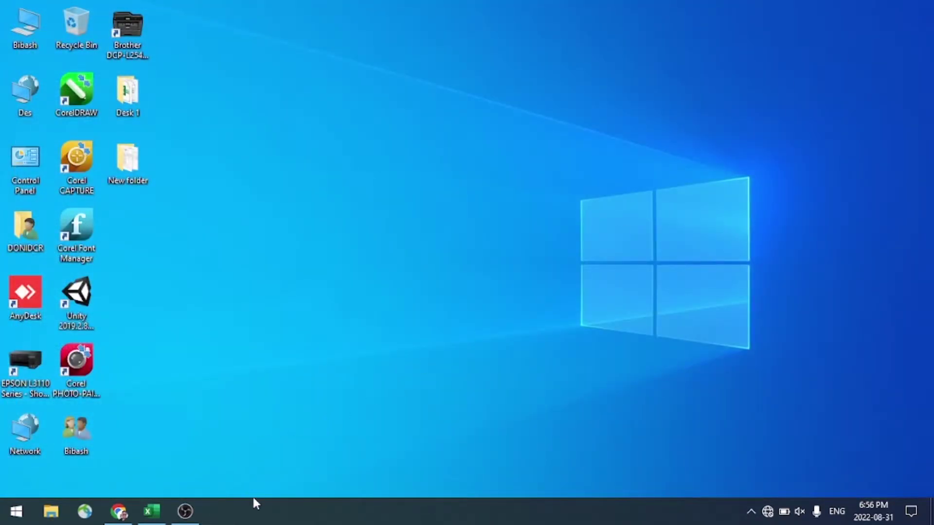
right_click(307, 511)
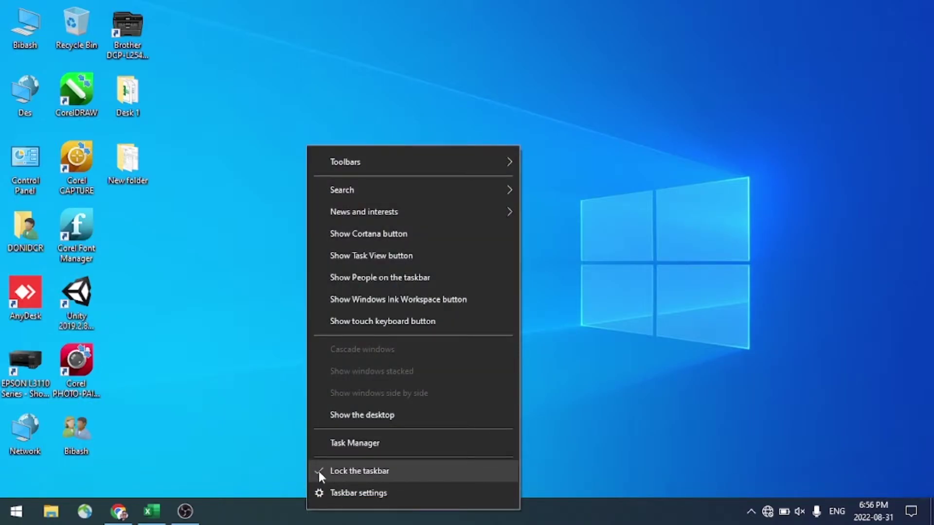
left_click(576, 463)
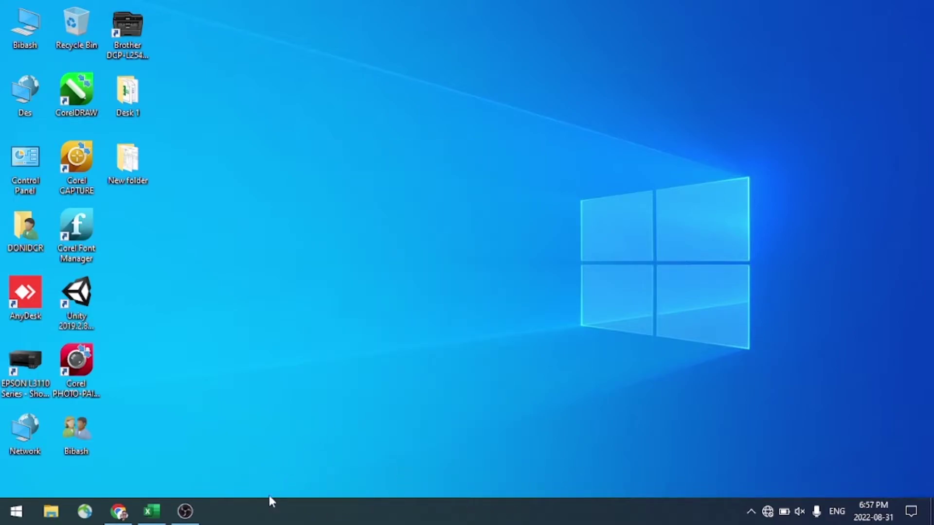
- Enlarge the unlocked taskbar upward until it covers about half of the screen height
right_click(295, 507)
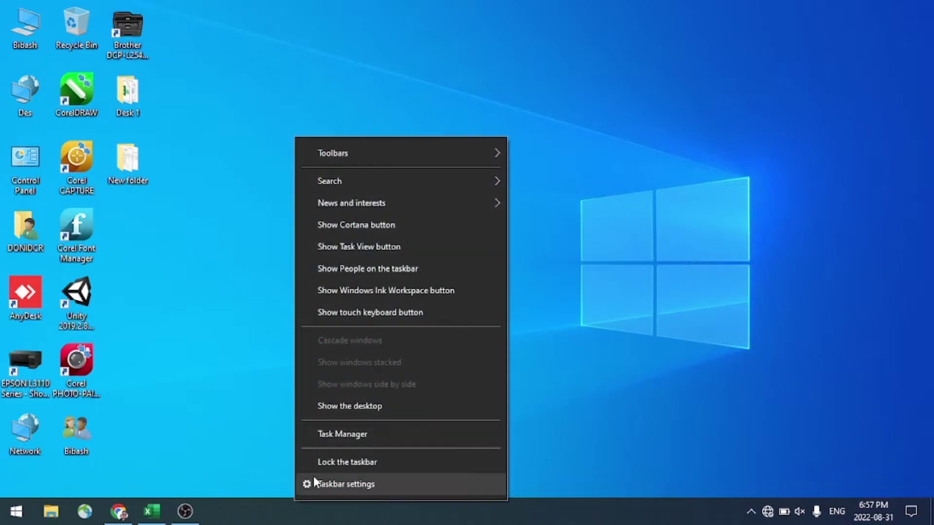
left_click(234, 462)
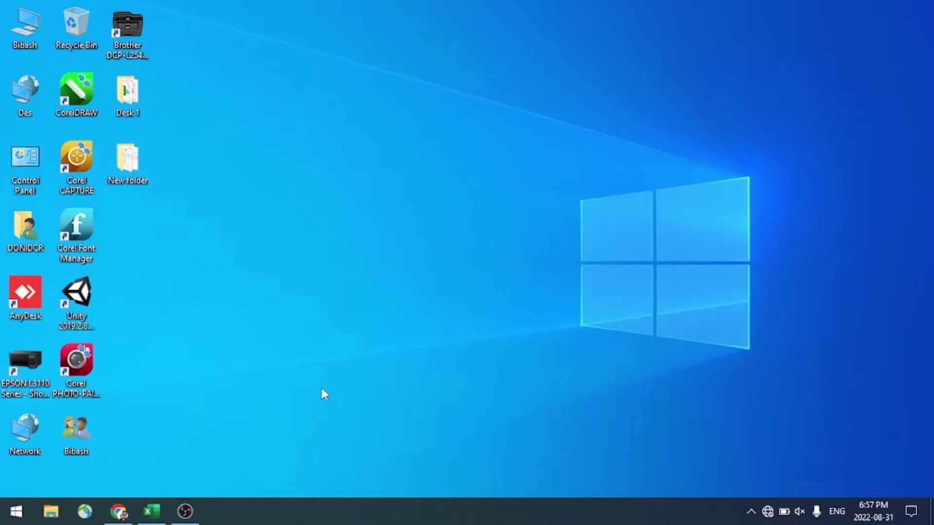
left_click_drag(263, 500, 275, 188)
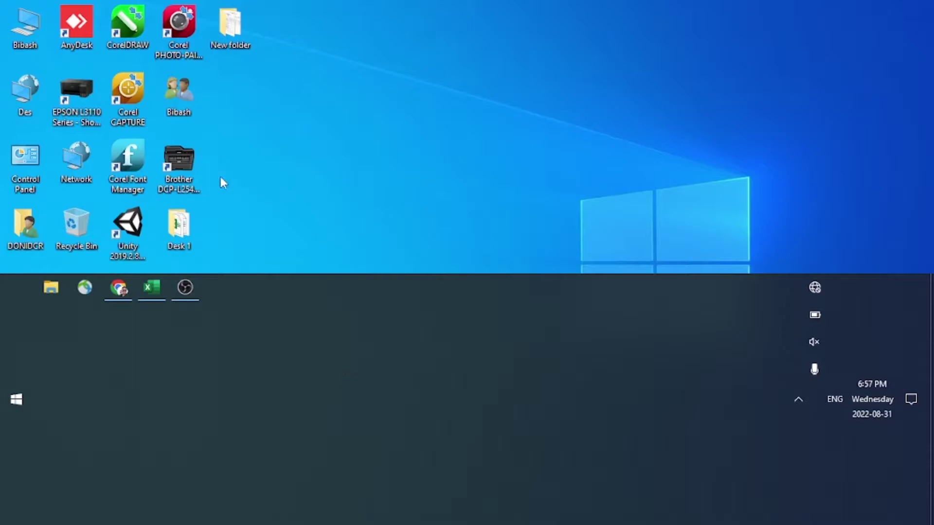
- Start Word by searching for winword, and create a blank document, dismissing the Microsoft Office Activation Wizard
left_click(29, 393)
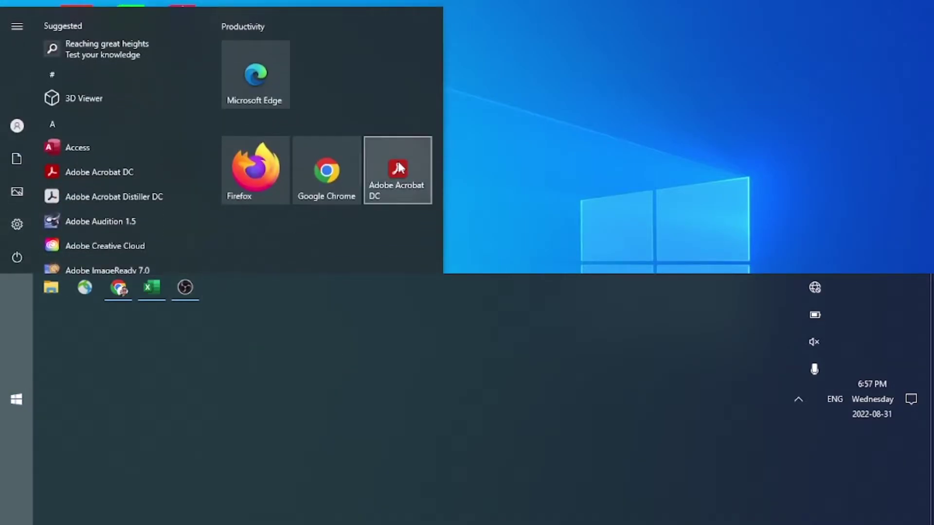
type("winwor")
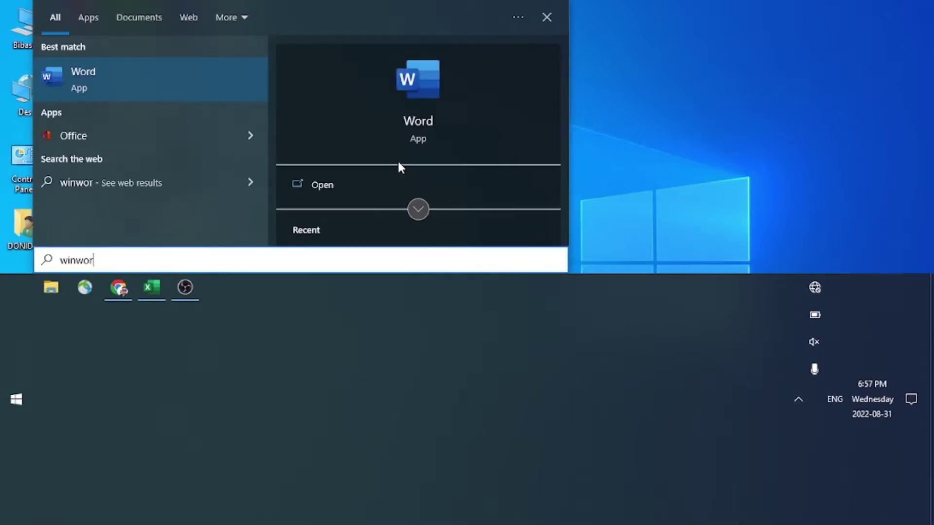
type("d")
key("Return")
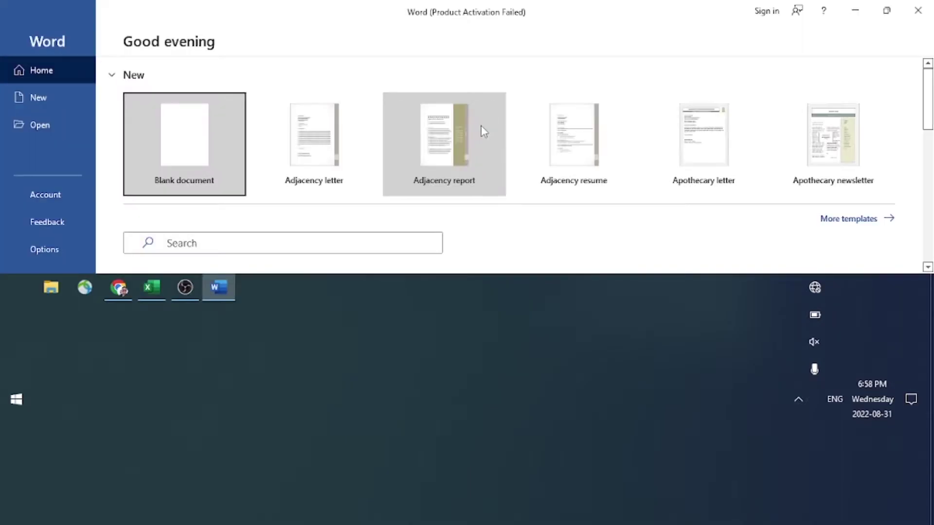
left_click(199, 146)
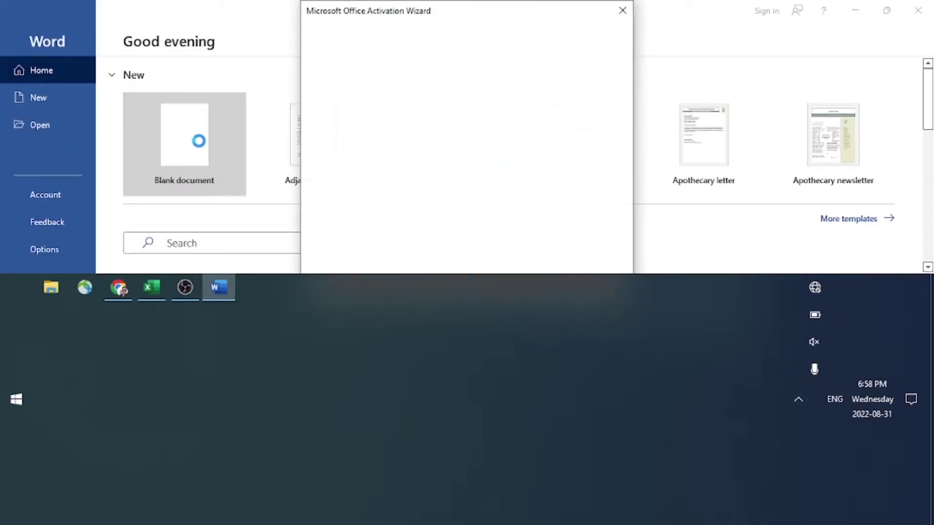
left_click(623, 10)
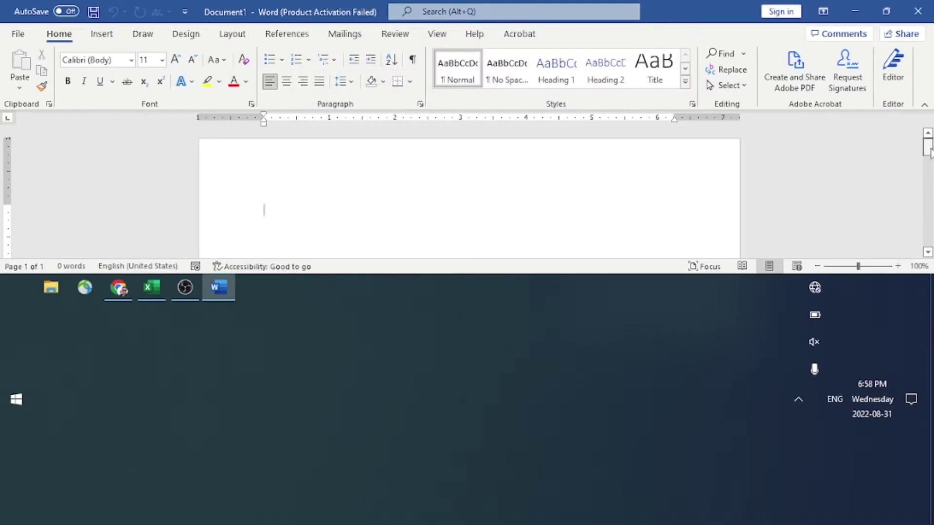
- Scroll through the blank document in the reduced Word window, and close Word
left_click_drag(929, 153, 930, 201)
scroll(721, 160, "up", 3)
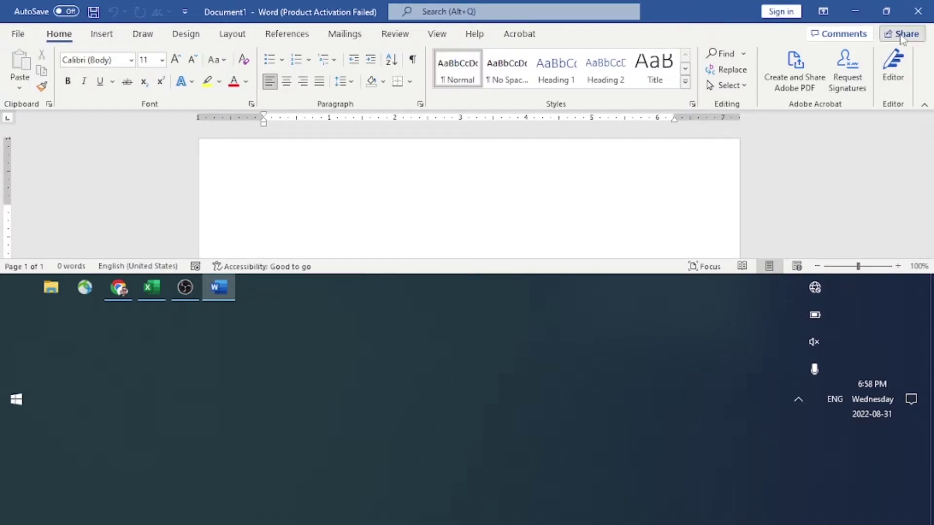
left_click(925, 11)
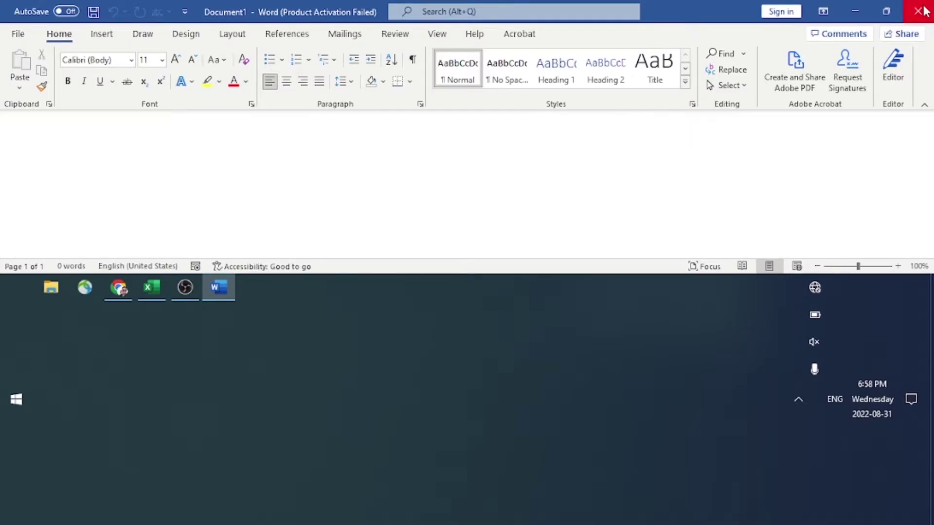
left_click(925, 11)
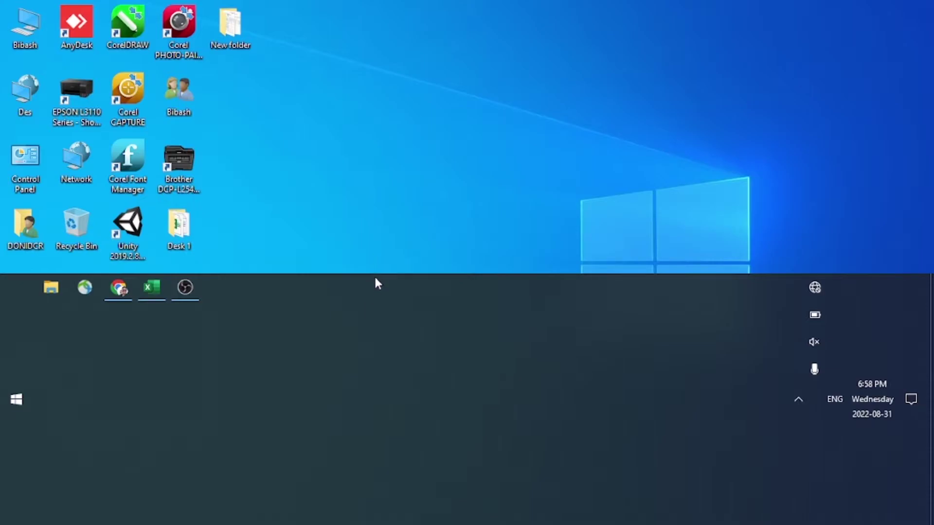
- Lock the enlarged taskbar, and check its lock option
right_click(377, 304)
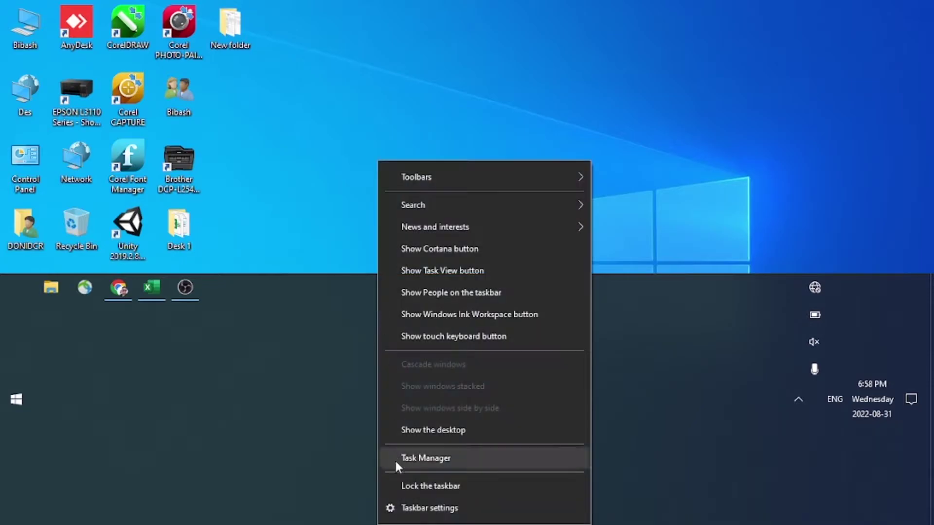
left_click(398, 480)
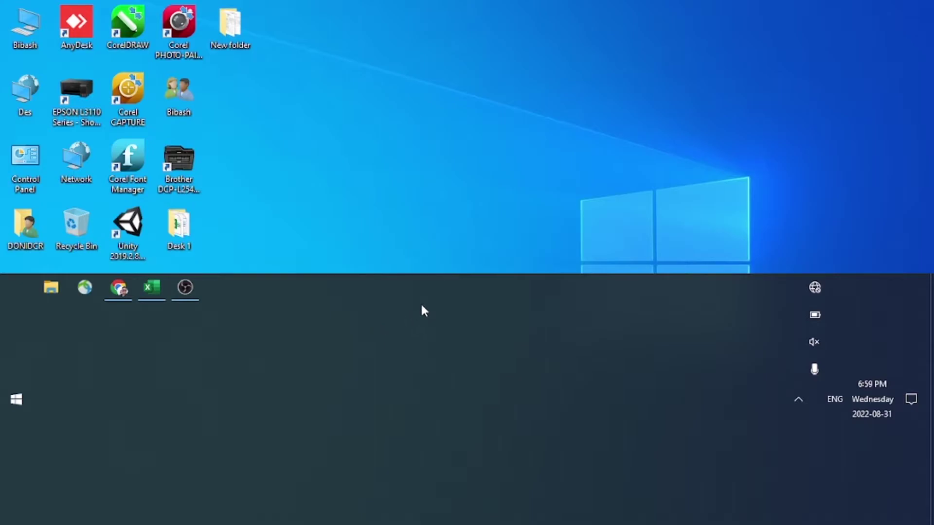
right_click(549, 372)
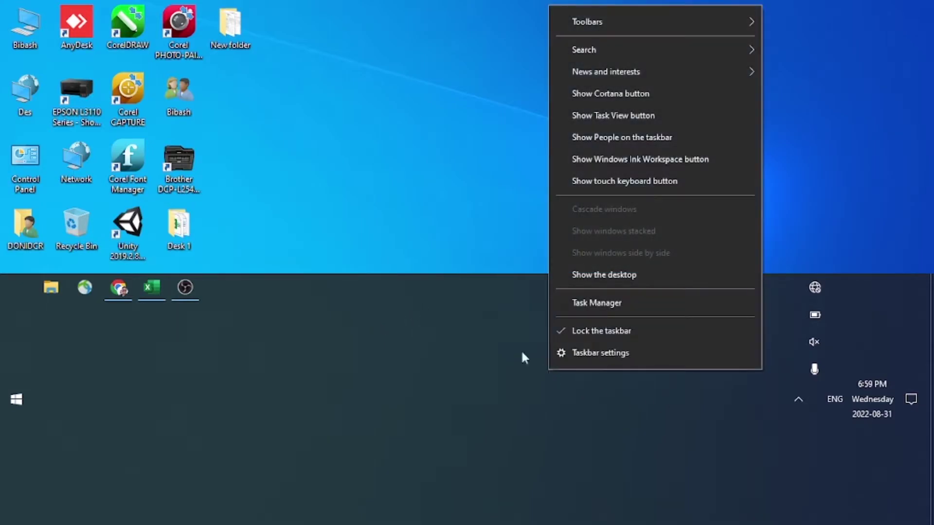
left_click(429, 224)
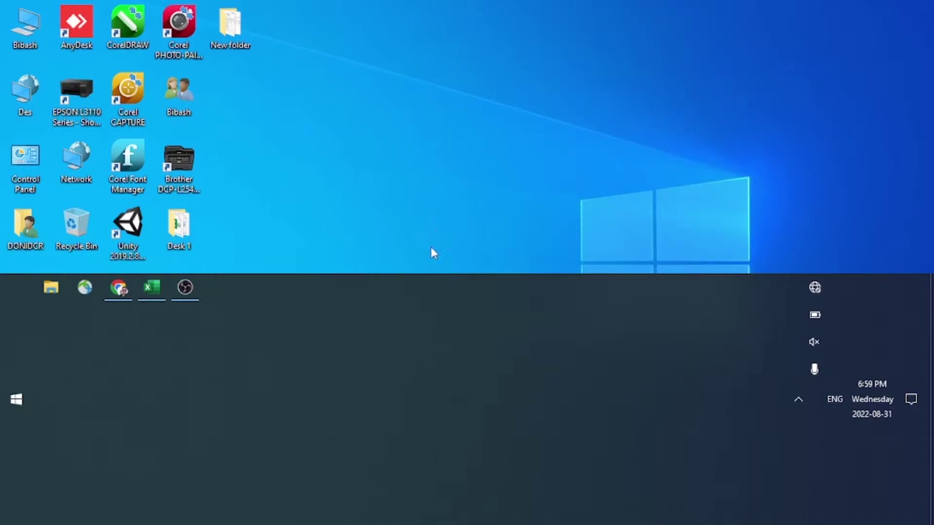
- Unlock the taskbar to shrink it back to a single row, and lock it again
right_click(435, 336)
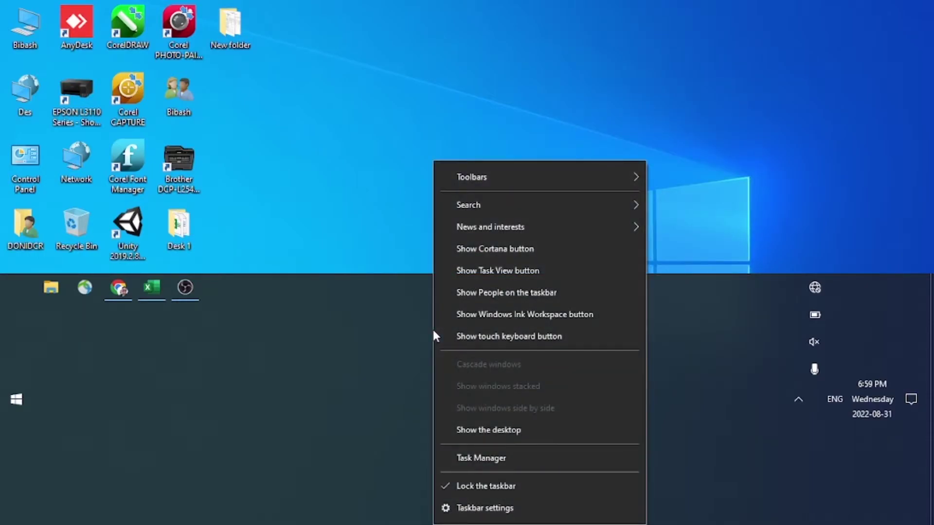
left_click(450, 485)
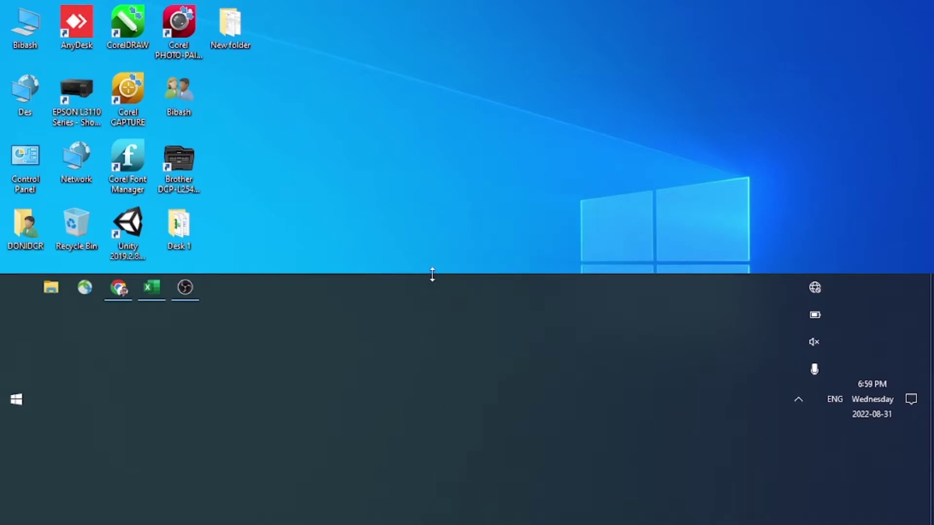
left_click_drag(433, 275, 415, 520)
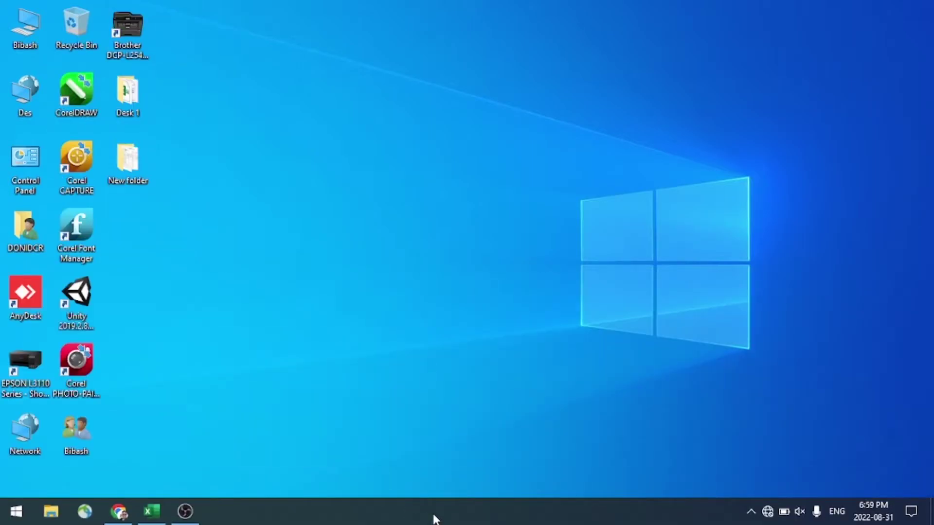
right_click(435, 519)
left_click(462, 479)
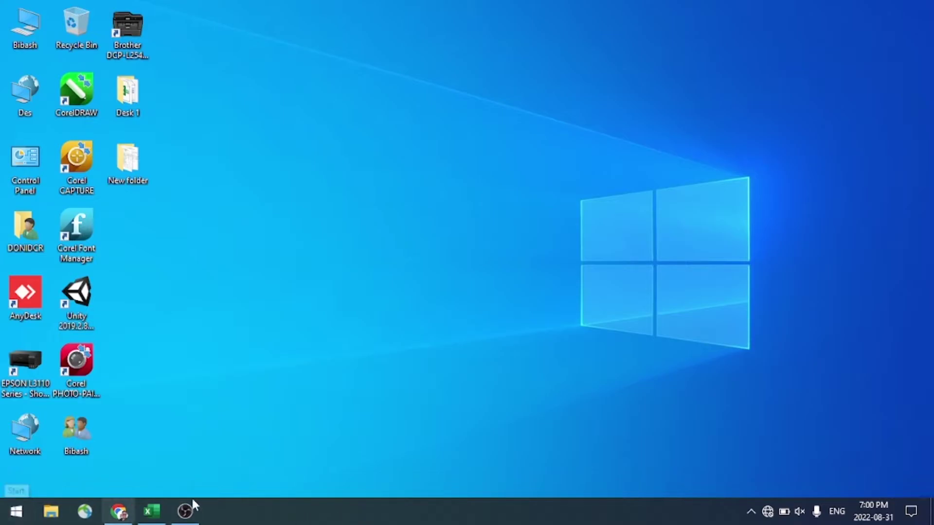
- Search the Start menu for winwor, and pin the Word app to the taskbar
left_click(22, 517)
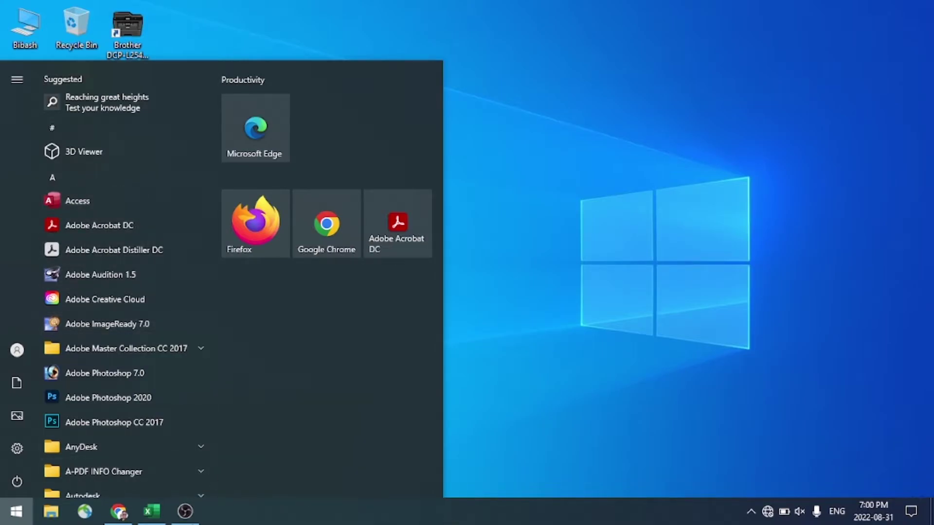
left_click(19, 520)
left_click(20, 519)
type("winwor")
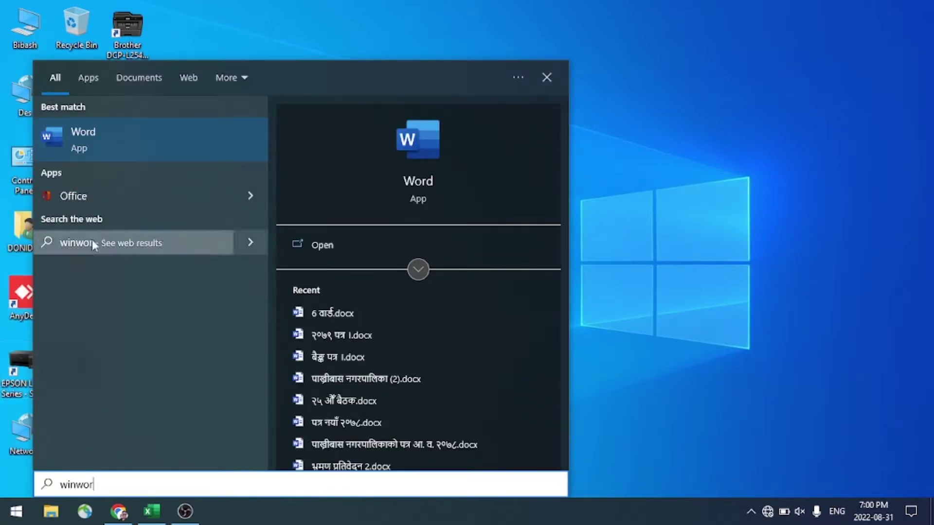
right_click(91, 130)
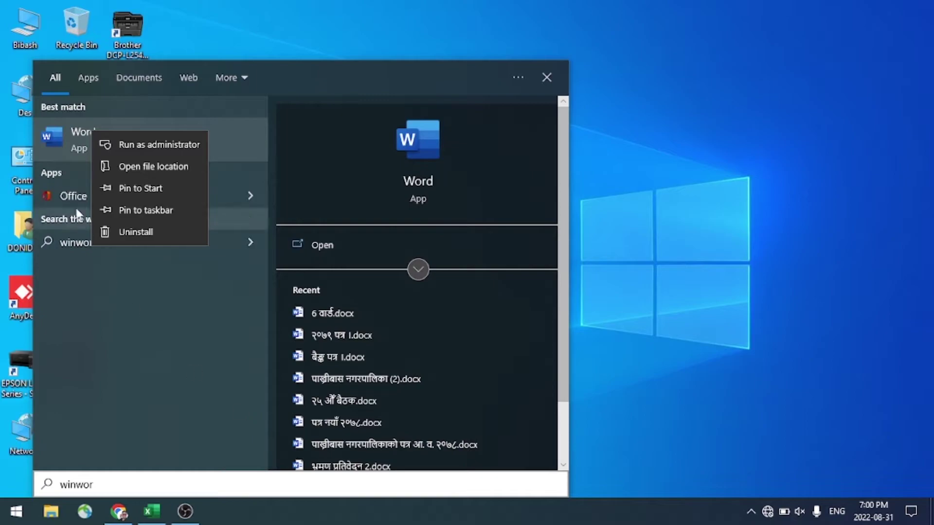
right_click(64, 137)
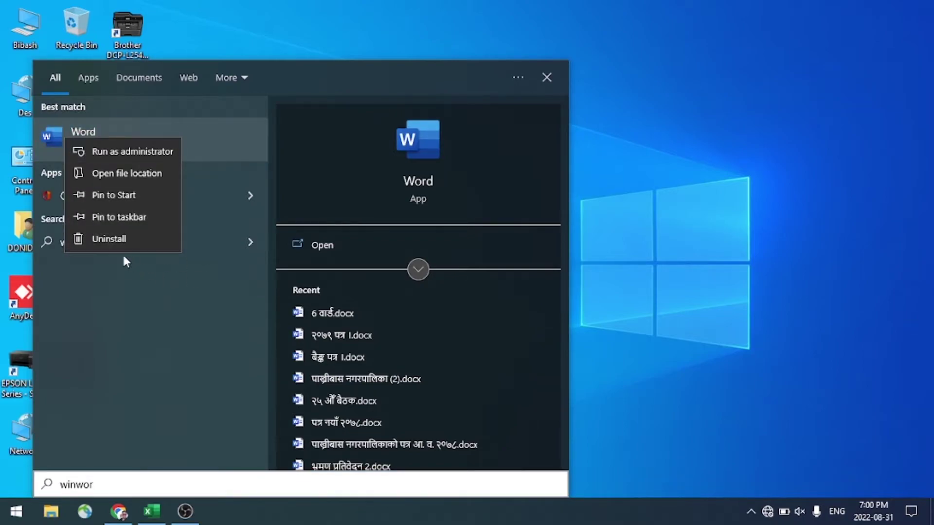
left_click(100, 217)
left_click(548, 80)
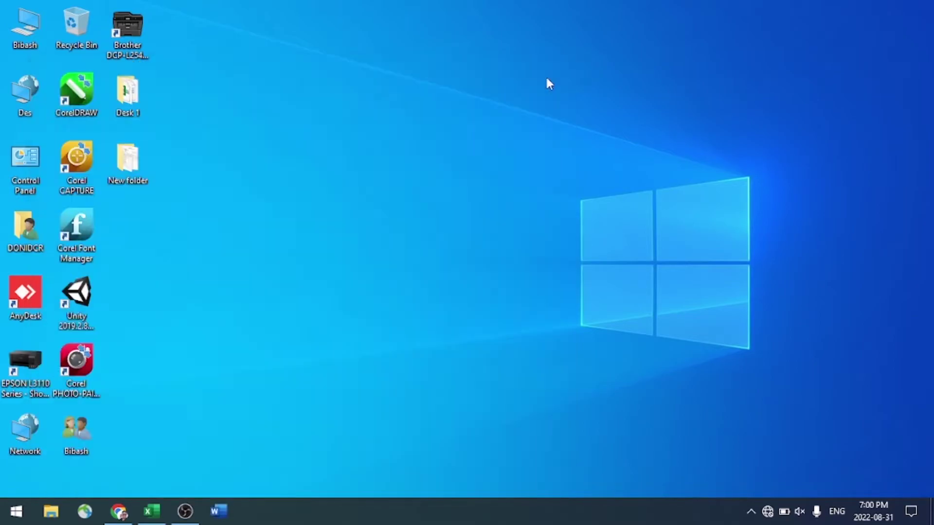
- Test-launch Word from its pinned taskbar shortcut, cancelling the startup, and unpin Word from the taskbar
left_click(226, 515)
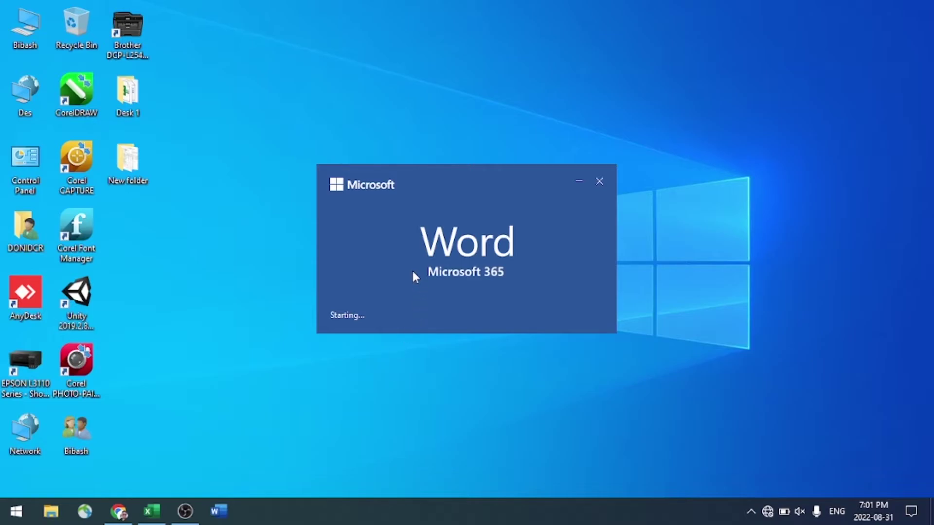
left_click(600, 183)
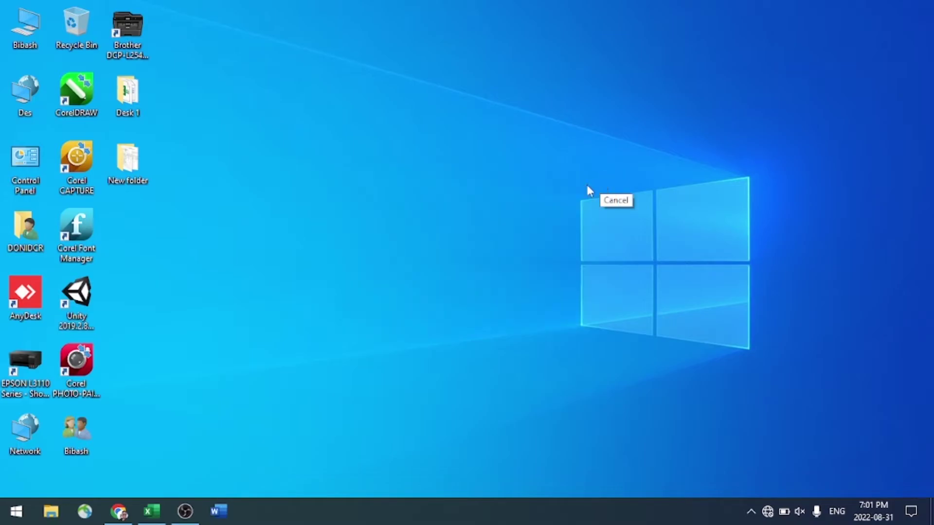
right_click(218, 511)
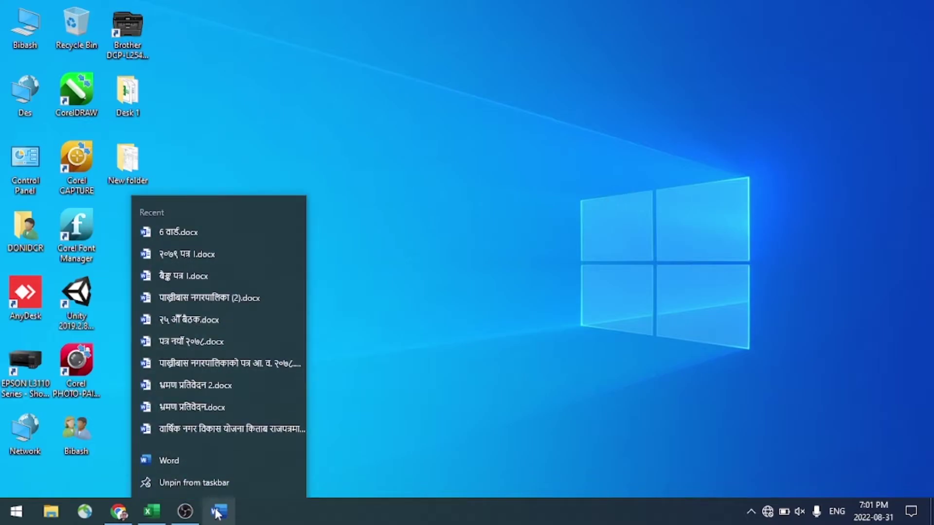
left_click(173, 483)
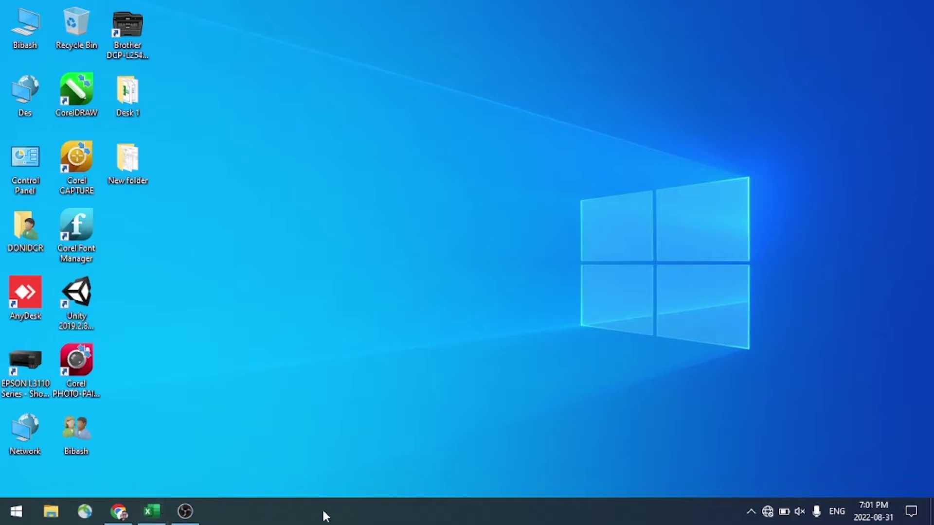
- Examine the installed printers in Control Panel's Devices and Printers, reopening the list once, and close the window
double_click(19, 168)
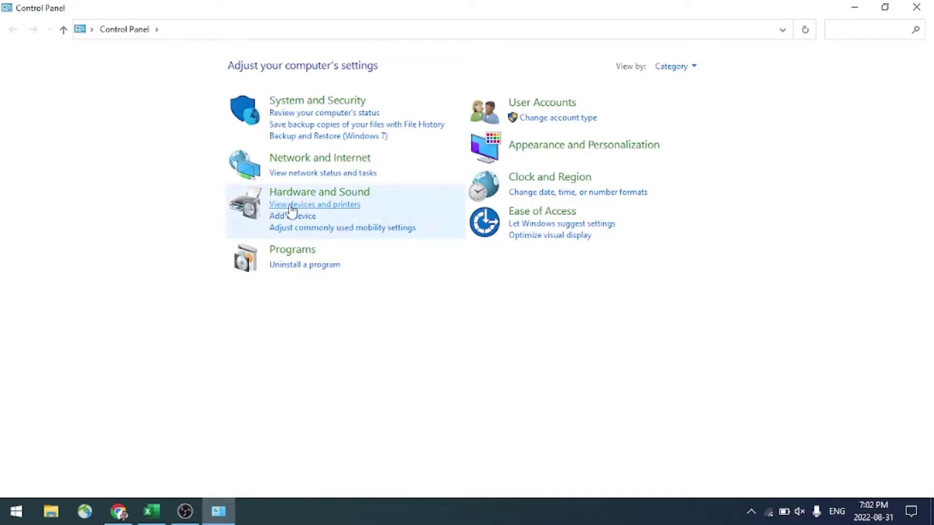
left_click(349, 208)
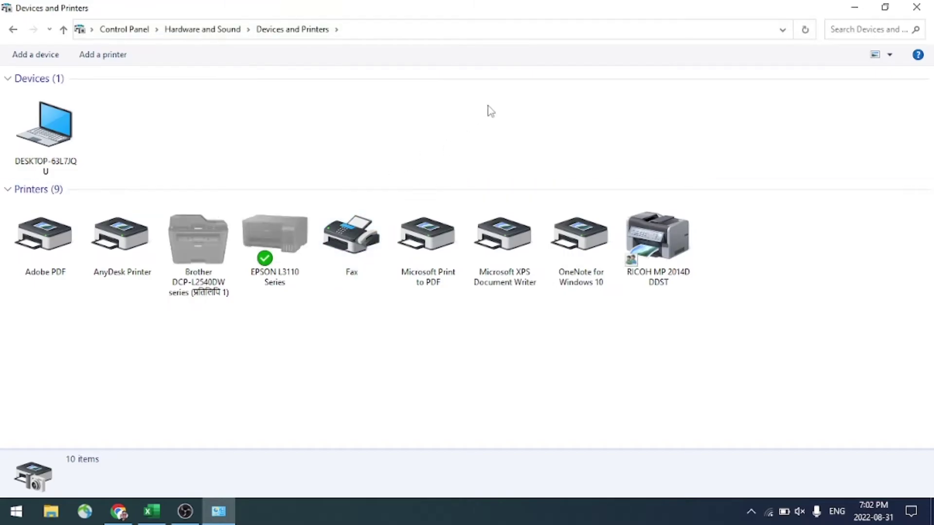
left_click(916, 7)
double_click(17, 180)
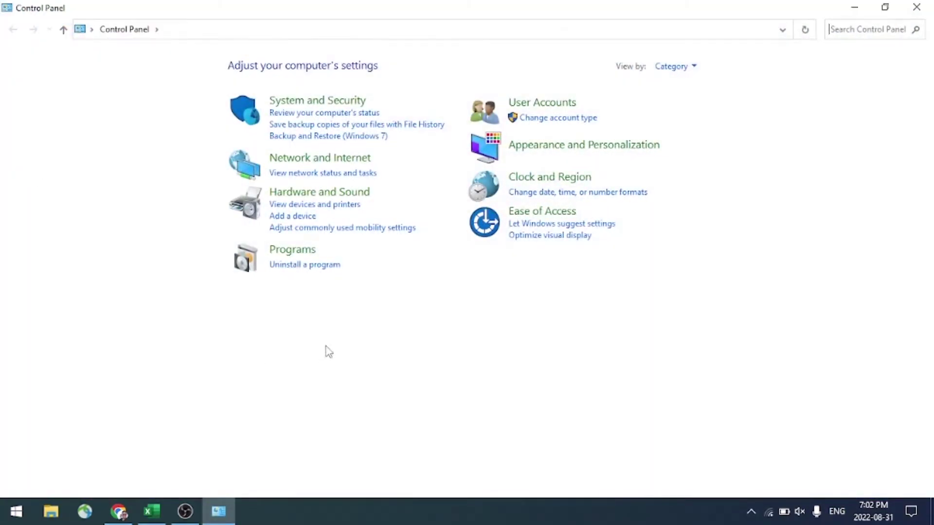
left_click(325, 204)
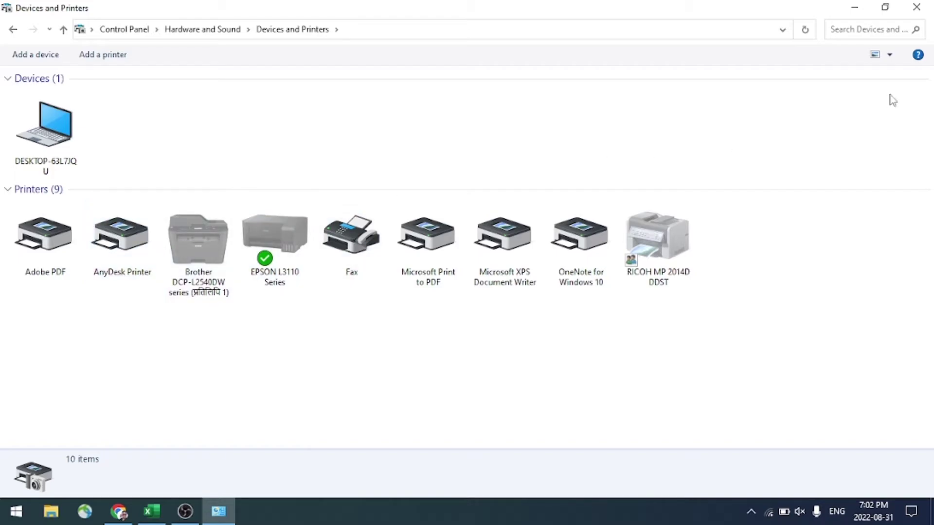
left_click(907, 11)
- Open Programs and Features from the Control Panel, and look through the list of installed programs
double_click(23, 172)
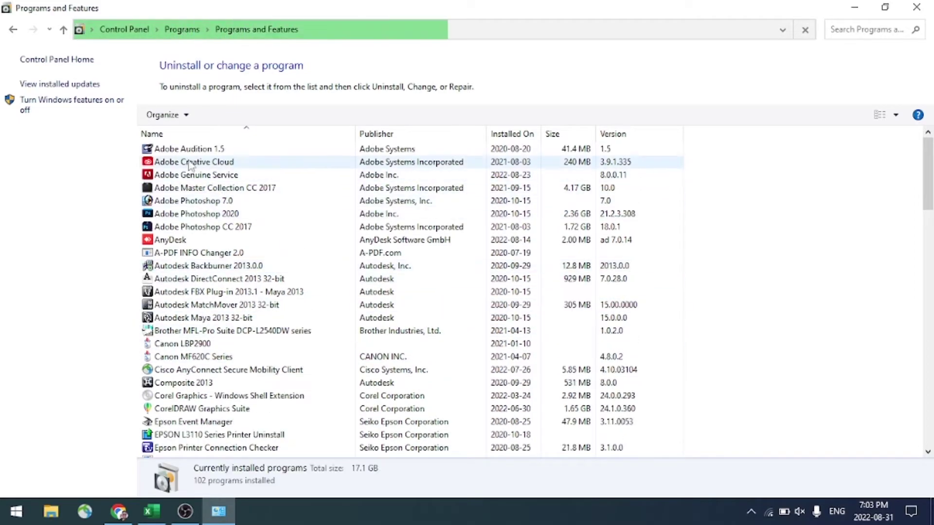
left_click_drag(933, 195, 931, 305)
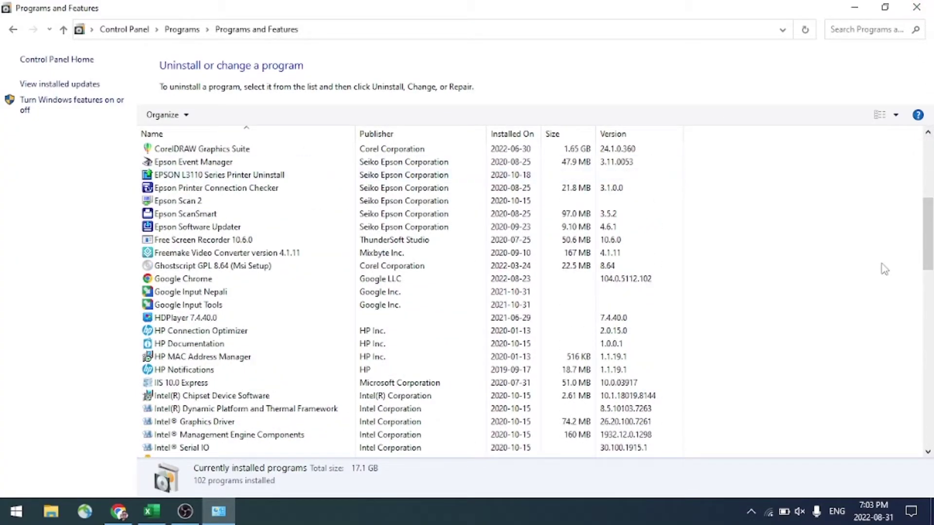
left_click_drag(928, 265, 923, 186)
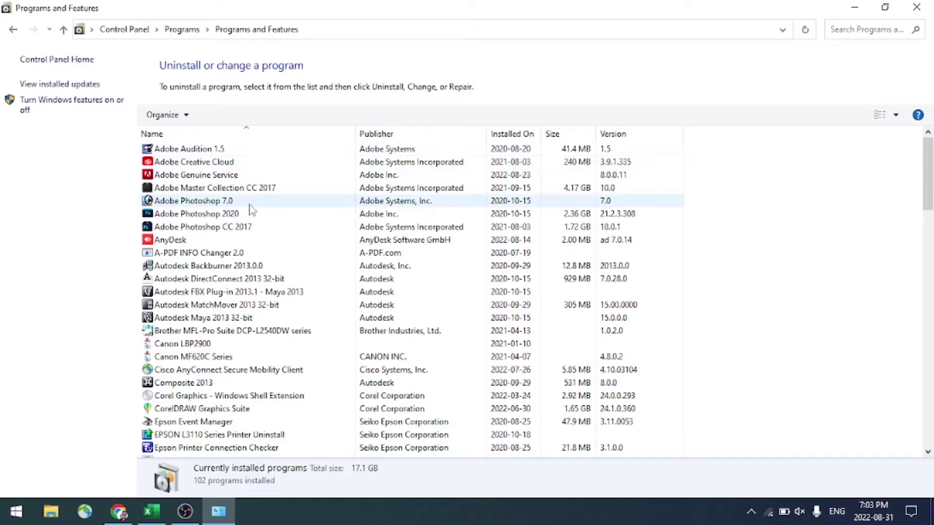
- Check which uninstall and change options Adobe Audition 1.5 and Adobe Photoshop 7.0 offer, and close Programs and Features
left_click(183, 151)
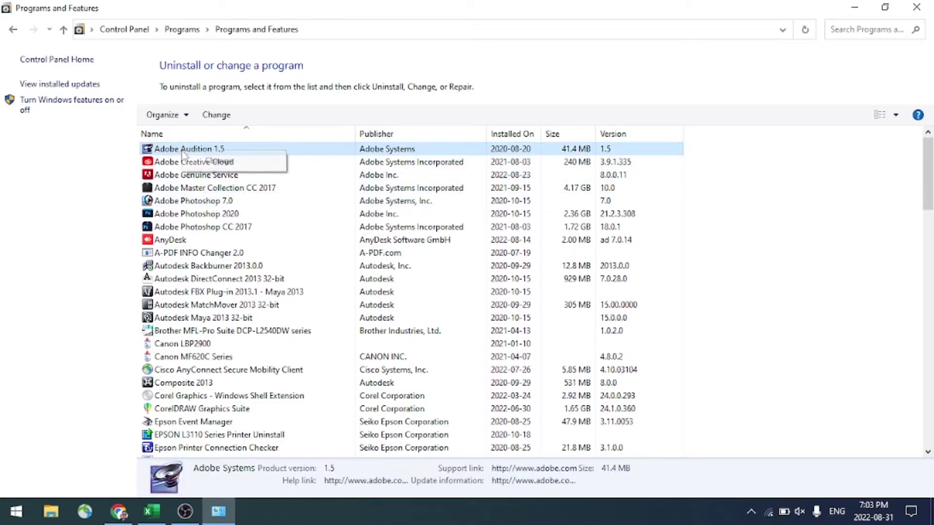
right_click(149, 151)
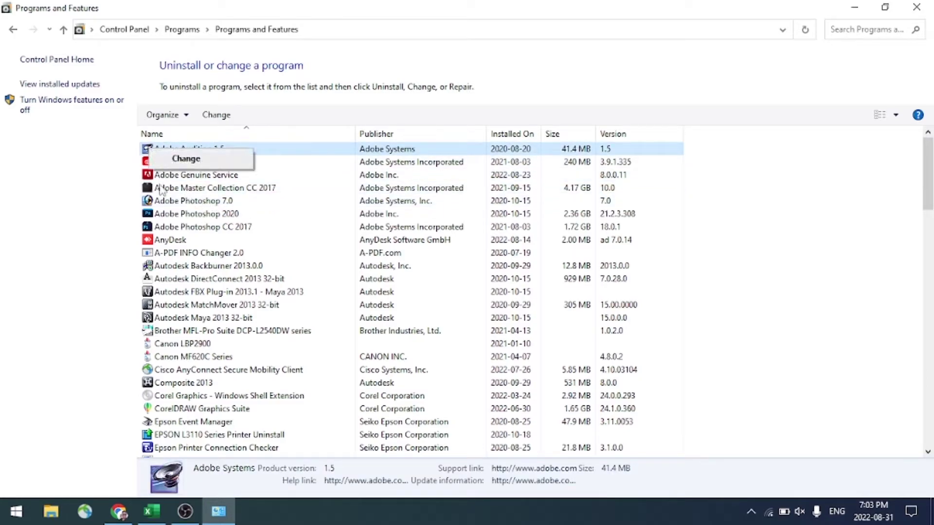
right_click(164, 202)
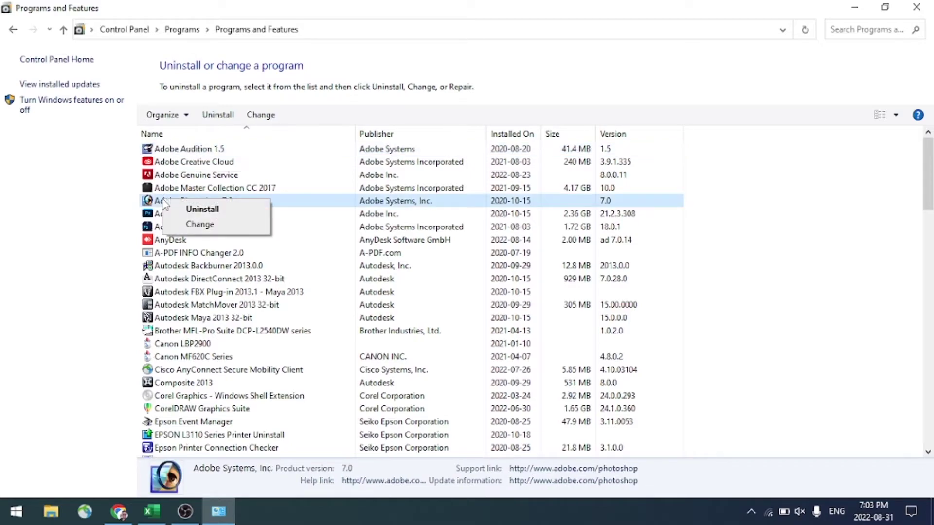
left_click(915, 8)
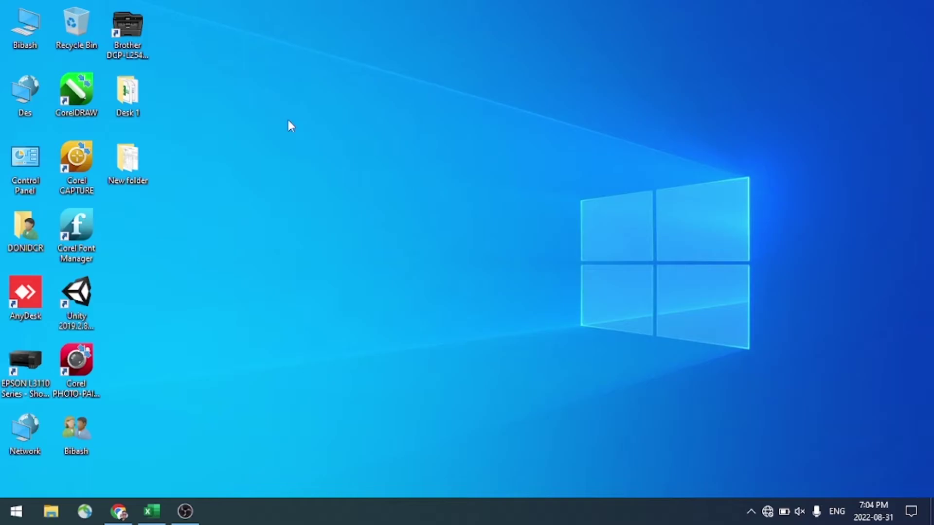
- Open the computer's drive overview from the desktop, view the contents of New Volume (D:), and return to the overview
double_click(30, 34)
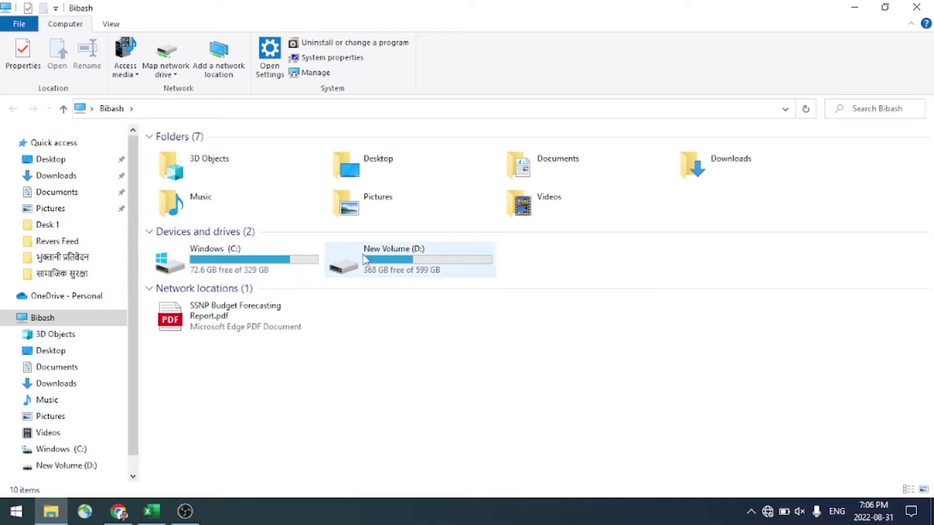
double_click(337, 260)
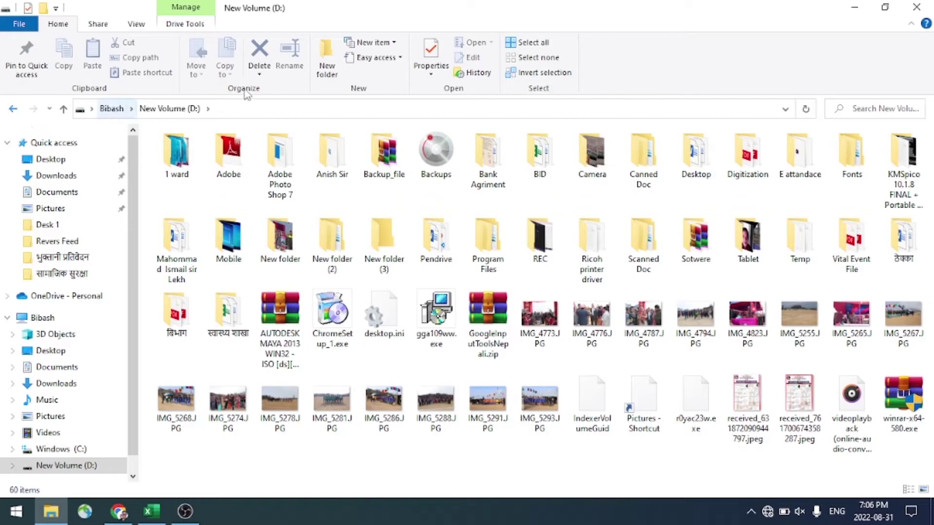
left_click(12, 111)
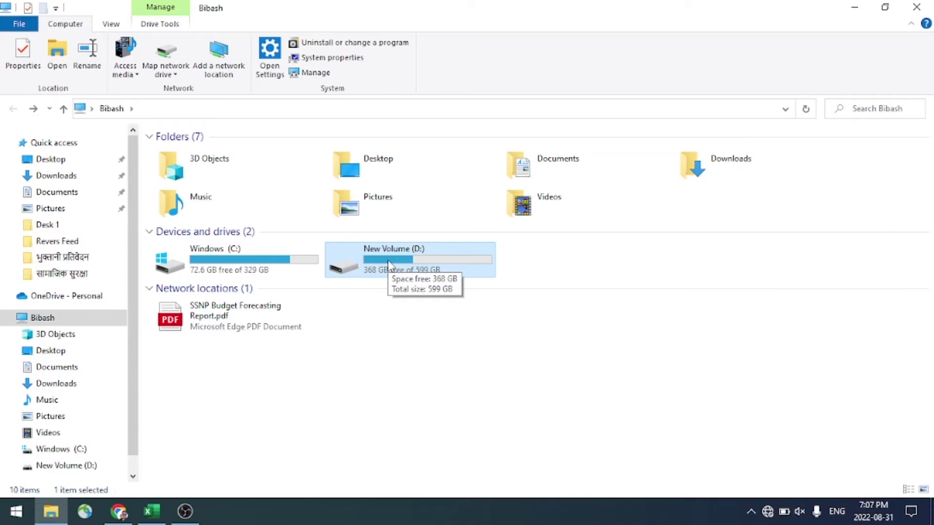
- Browse Windows (C:) through Users and the account's profile folder to view its Desktop folder
double_click(214, 256)
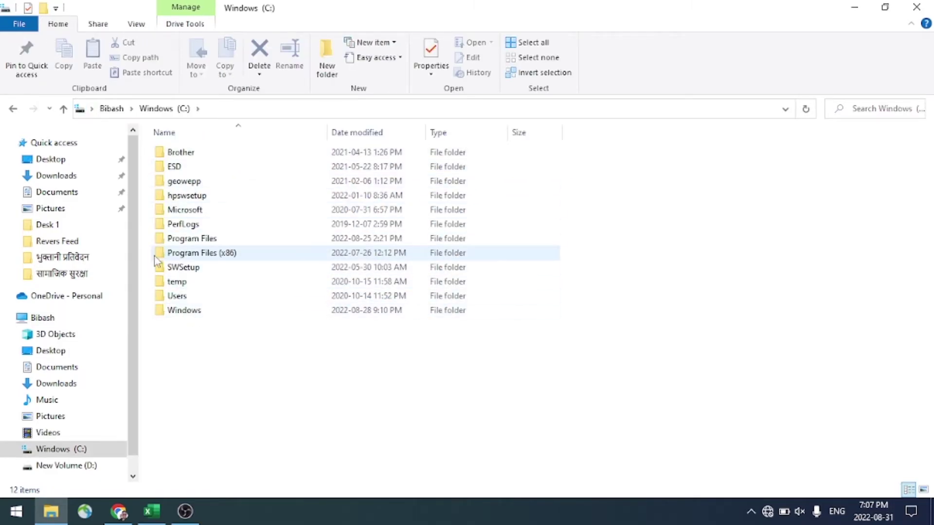
double_click(163, 295)
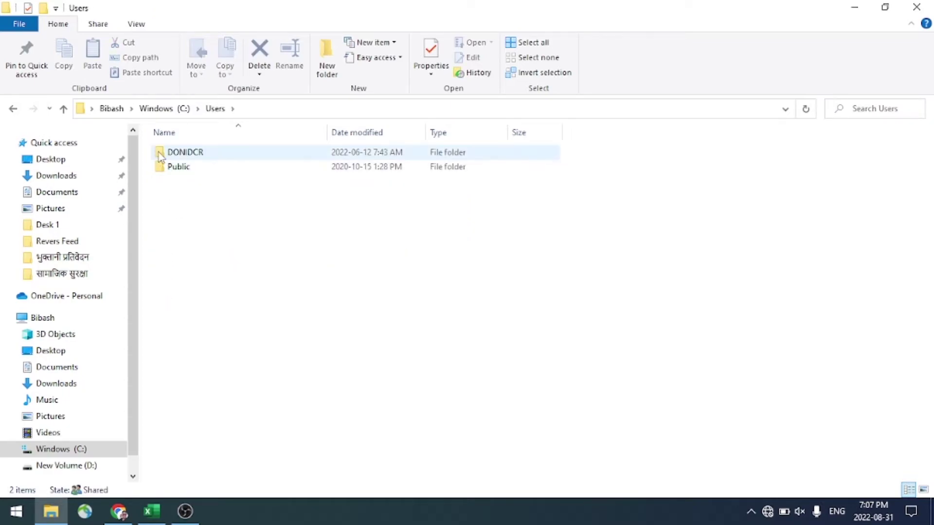
double_click(158, 153)
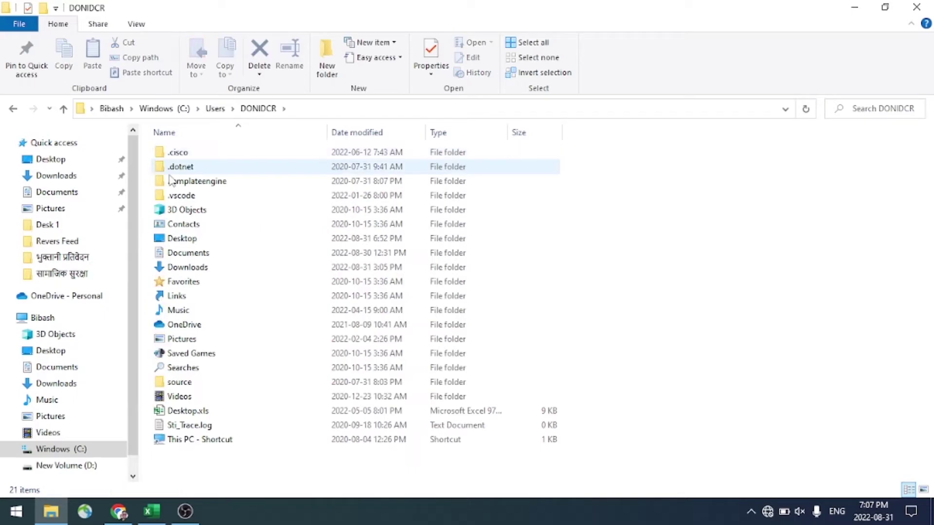
double_click(168, 241)
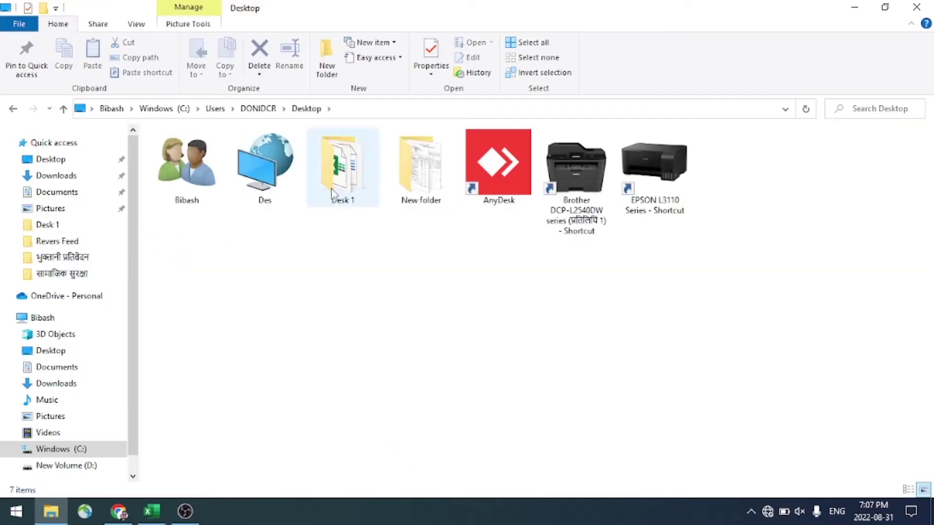
- Return to the drive overview, view New Volume (D:) again, and go back and close the File Explorer window
left_click(13, 108)
left_click(362, 260)
double_click(362, 260)
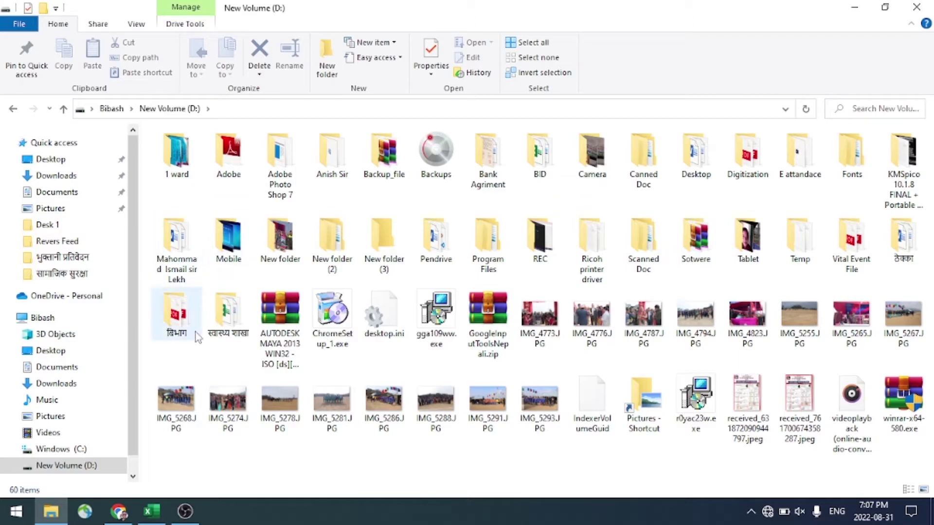
left_click(13, 109)
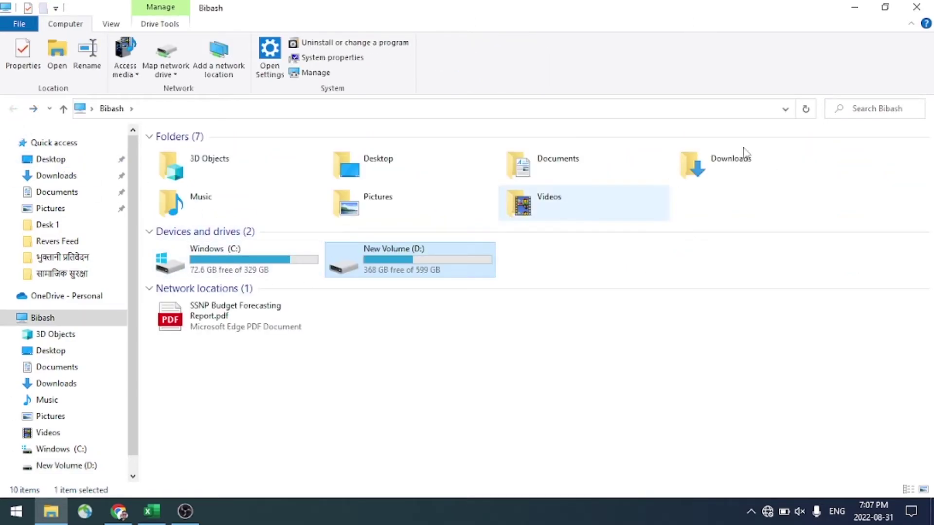
left_click(923, 7)
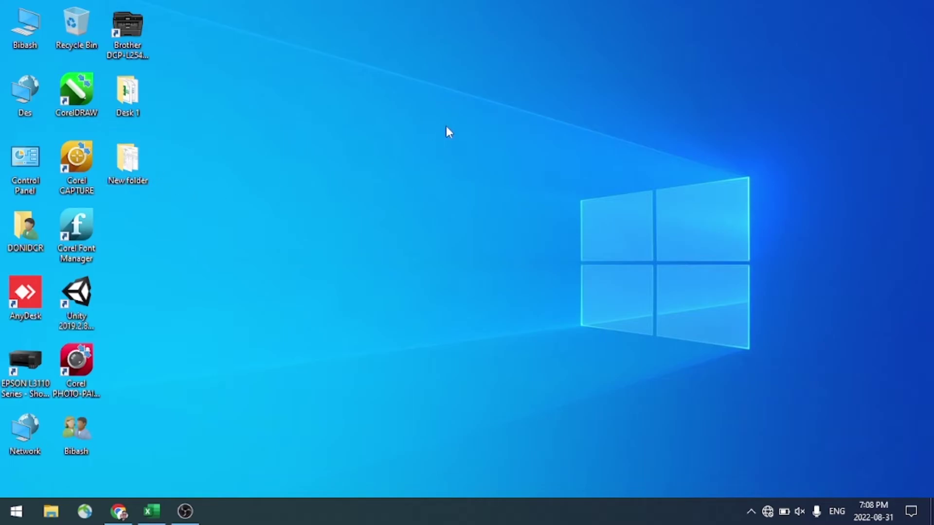
- Reopen the computer's drive overview from the desktop, look into New Volume (D:), and close the window
double_click(24, 24)
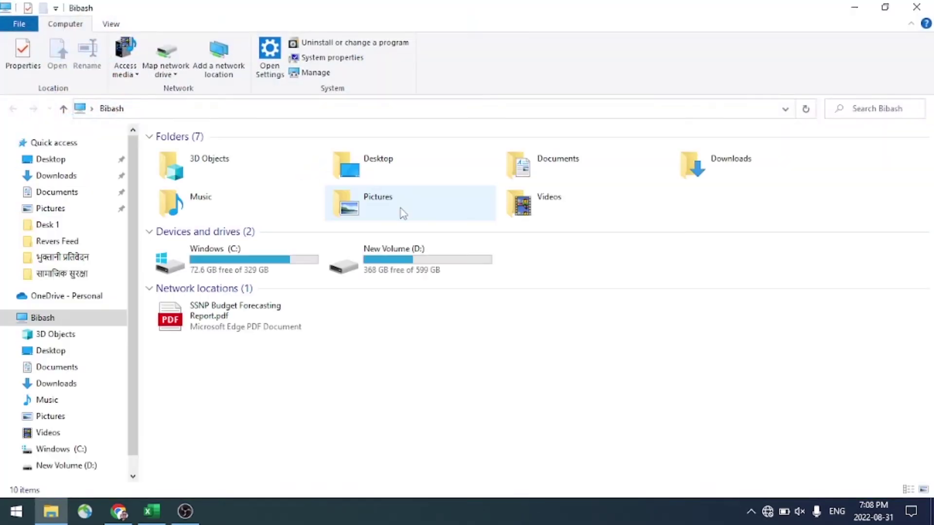
double_click(401, 253)
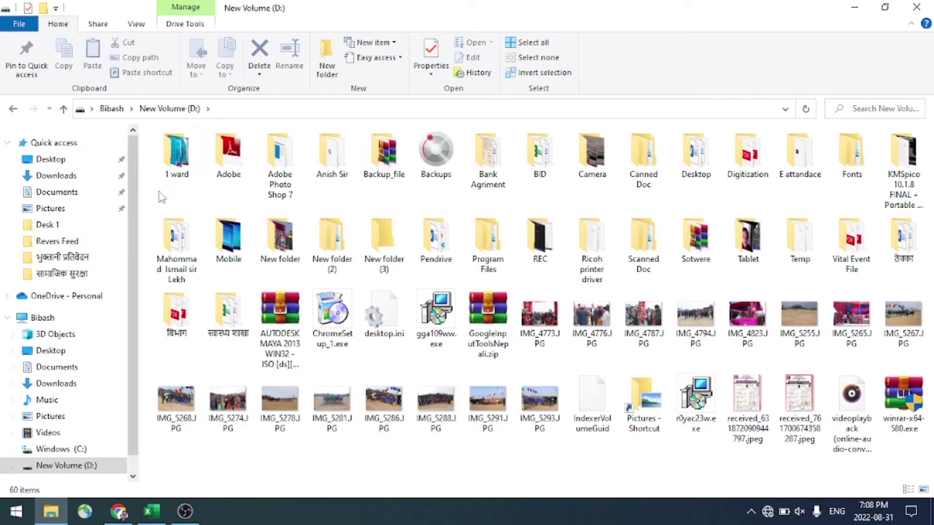
left_click(895, 7)
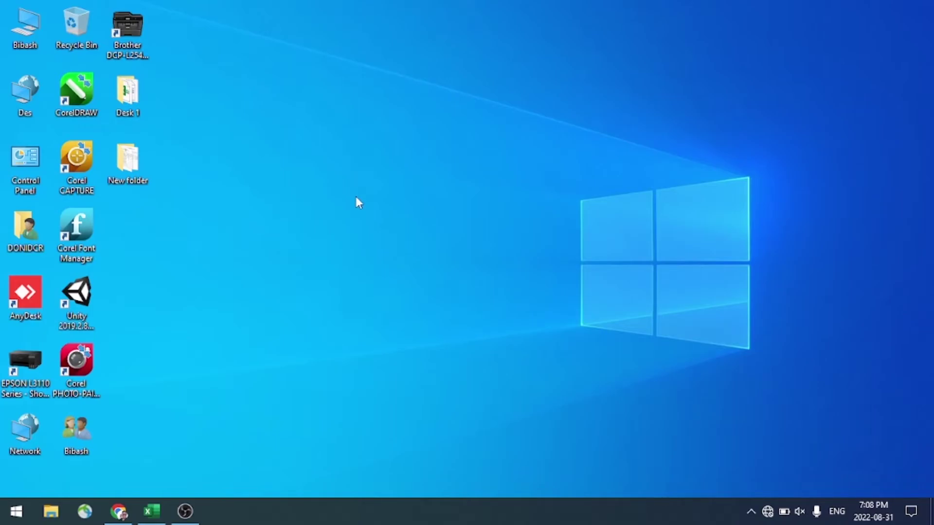
- Create a new folder on the desktop, name it BR Tech Solution, and deselect it
right_click(282, 147)
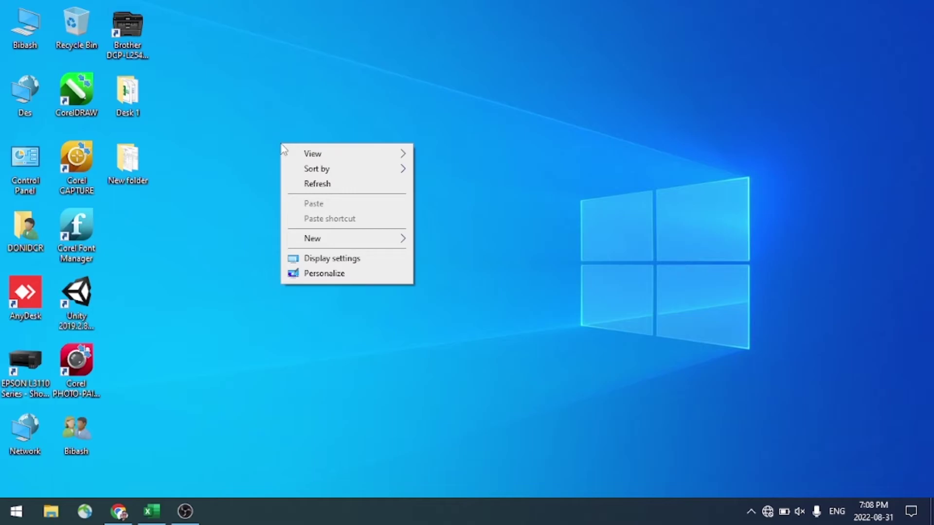
mouse_move(314, 242)
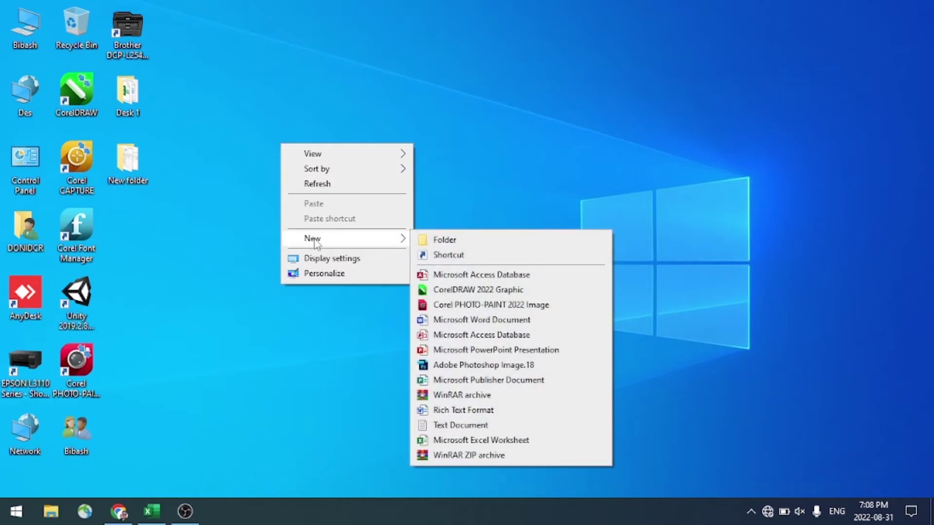
left_click(443, 239)
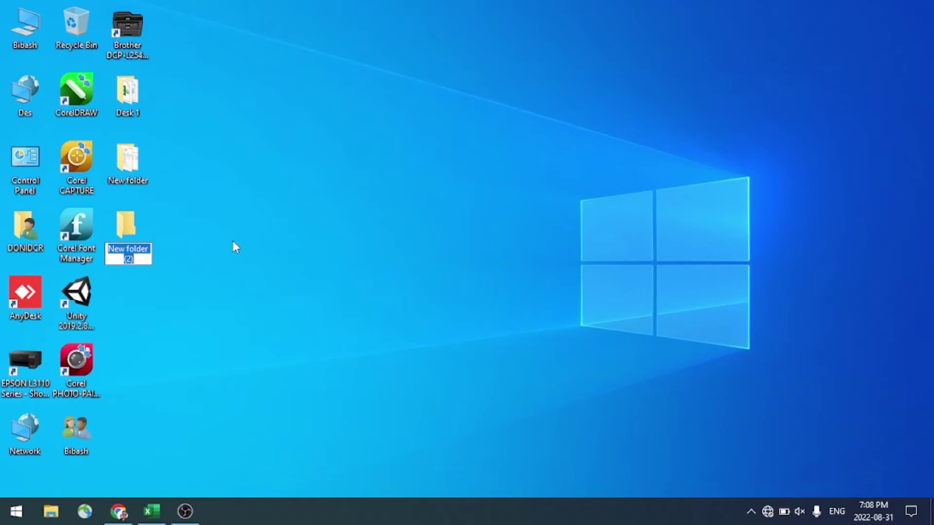
type("Br")
key("BackSpace")
type("R Tech Solution")
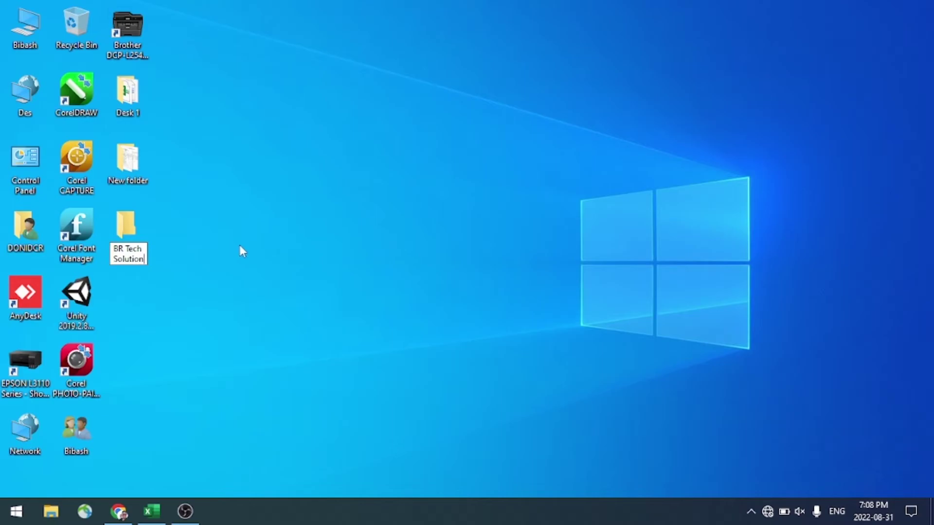
key("Return")
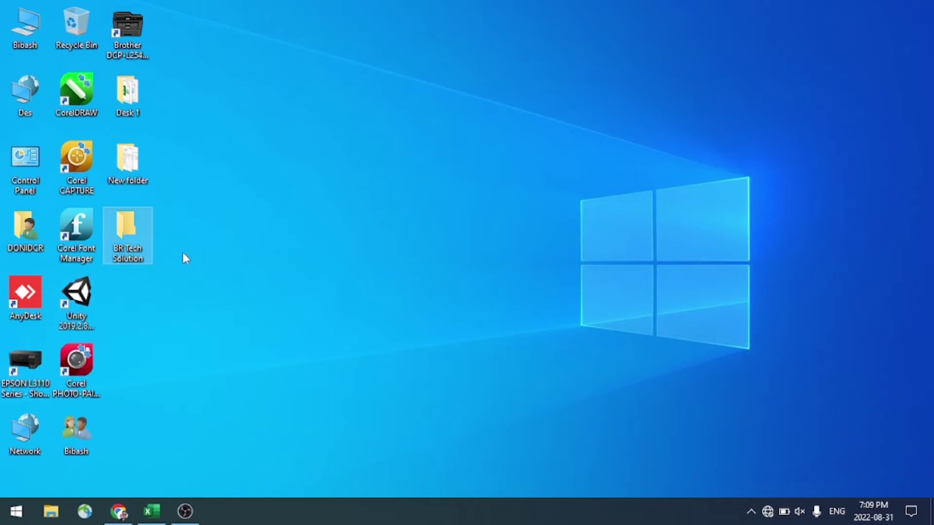
mouse_move(139, 246)
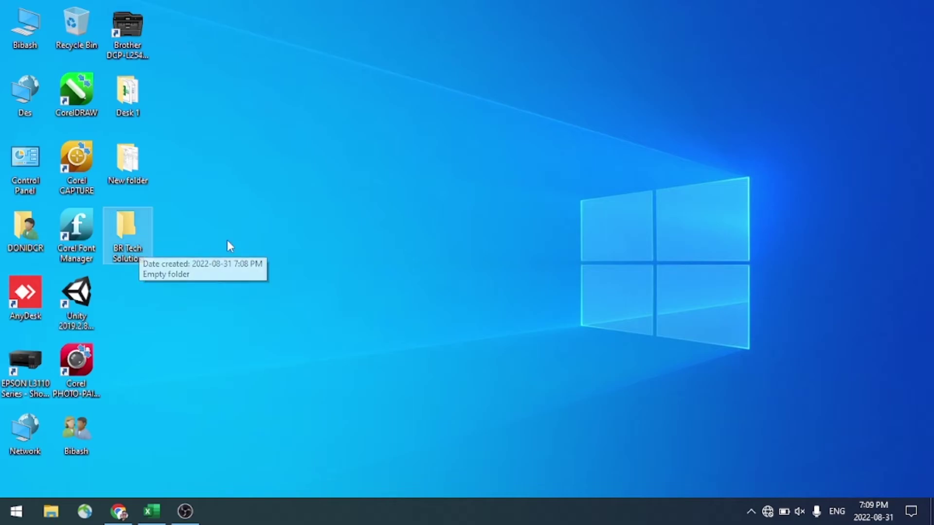
left_click(272, 235)
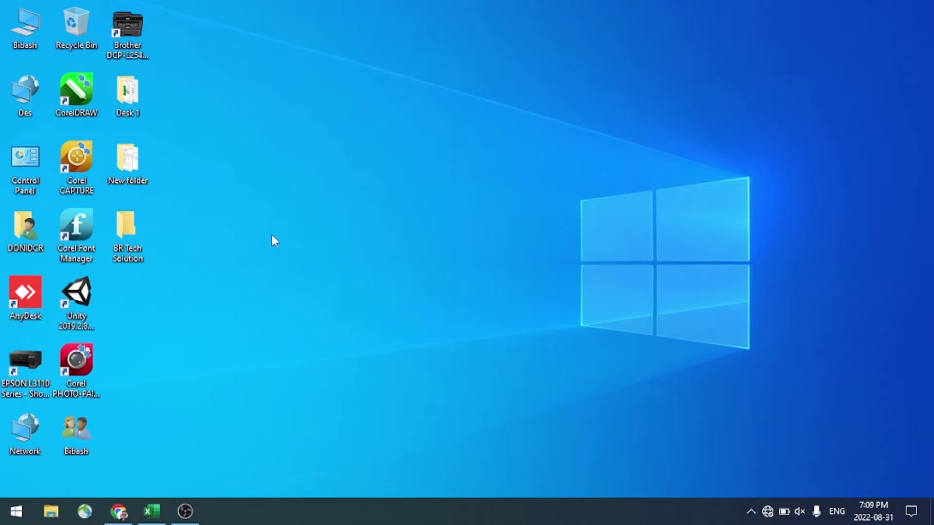
- Open the icon choices from the customization settings in the BR Tech Solution folder's properties
mouse_move(125, 227)
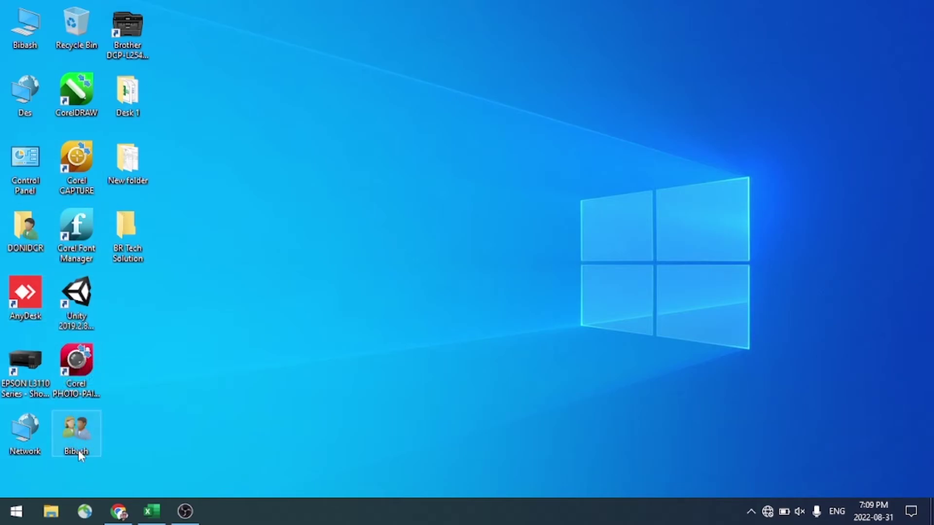
mouse_move(74, 431)
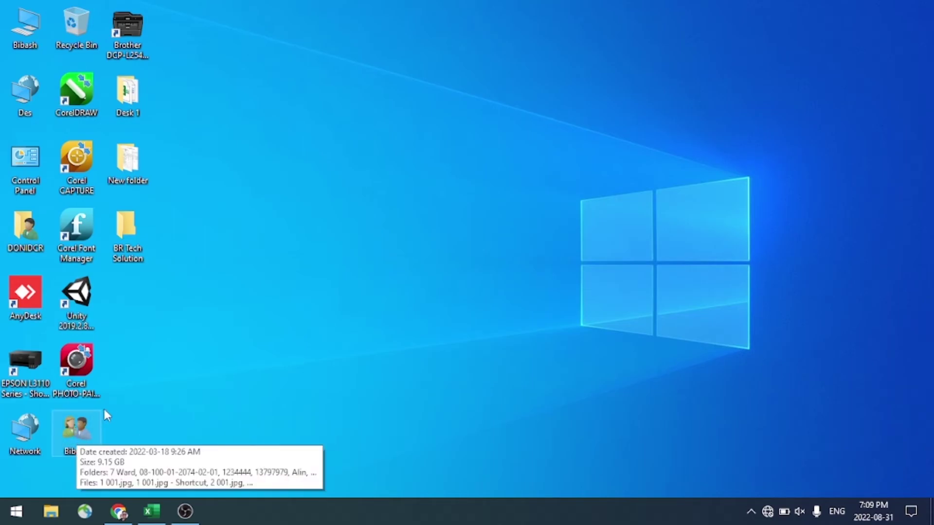
mouse_move(117, 252)
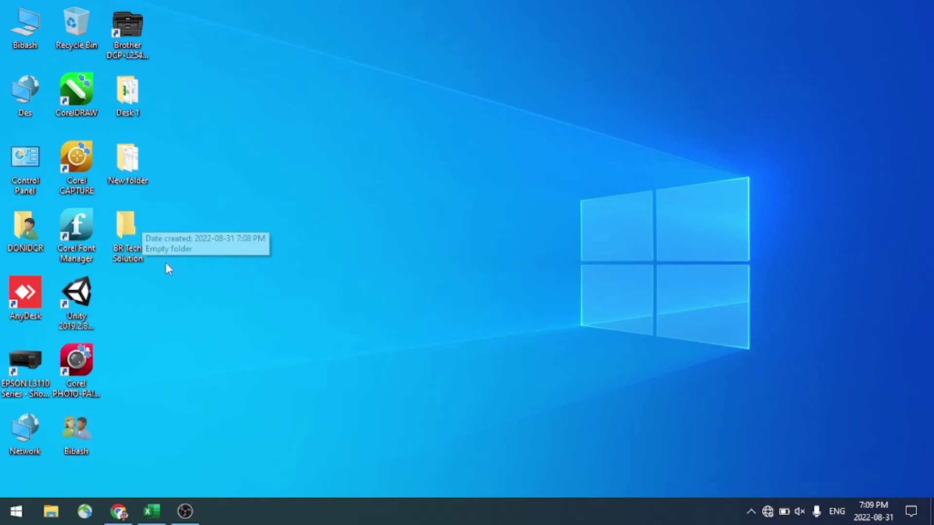
mouse_move(140, 242)
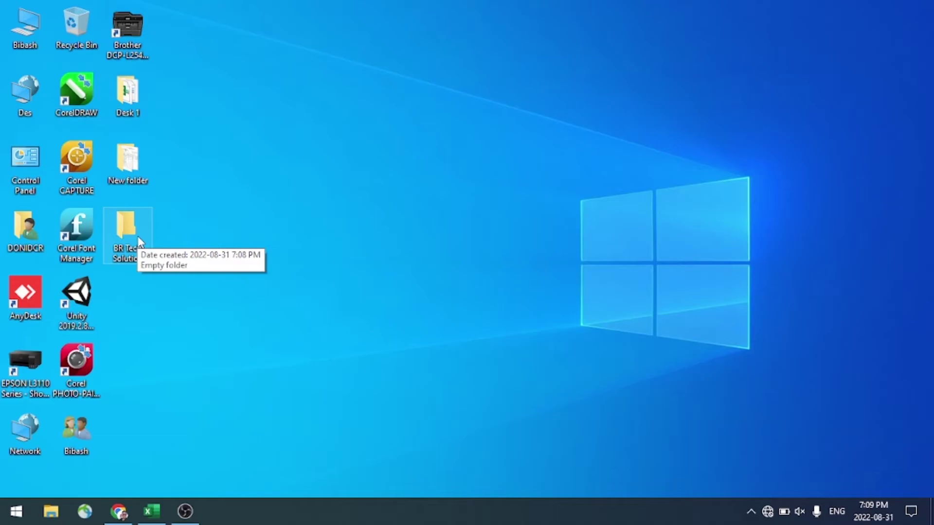
right_click(119, 229)
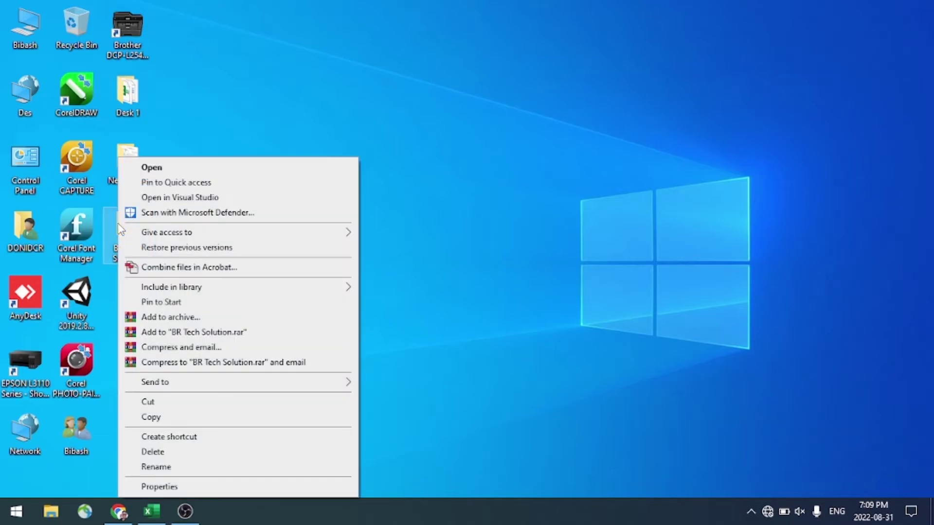
left_click(168, 485)
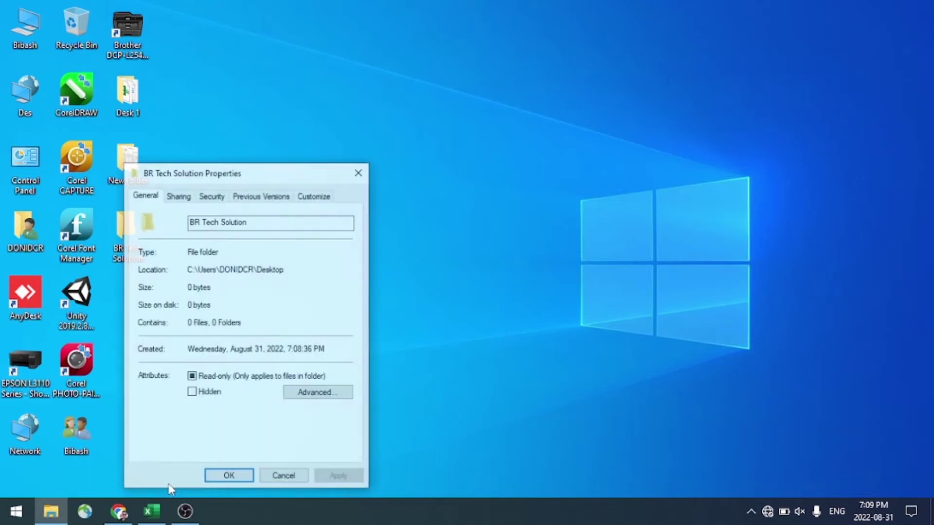
left_click(310, 199)
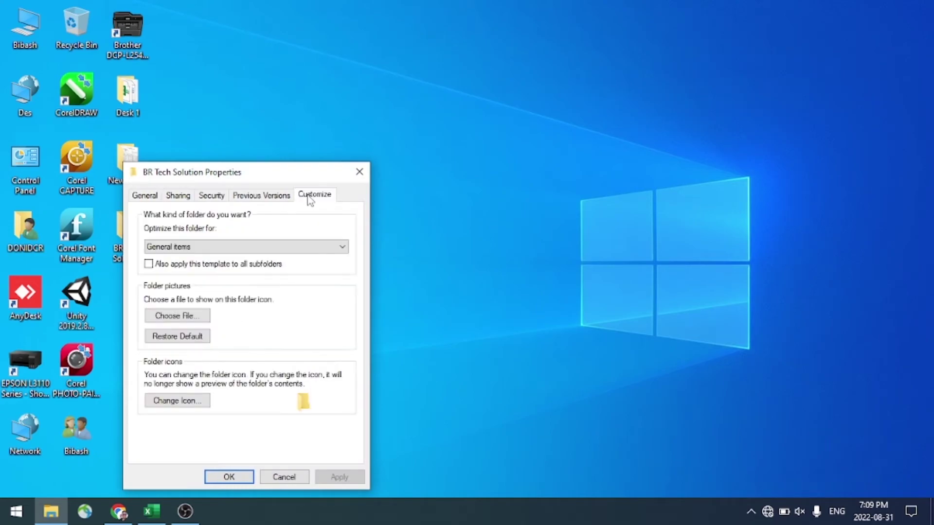
left_click(172, 401)
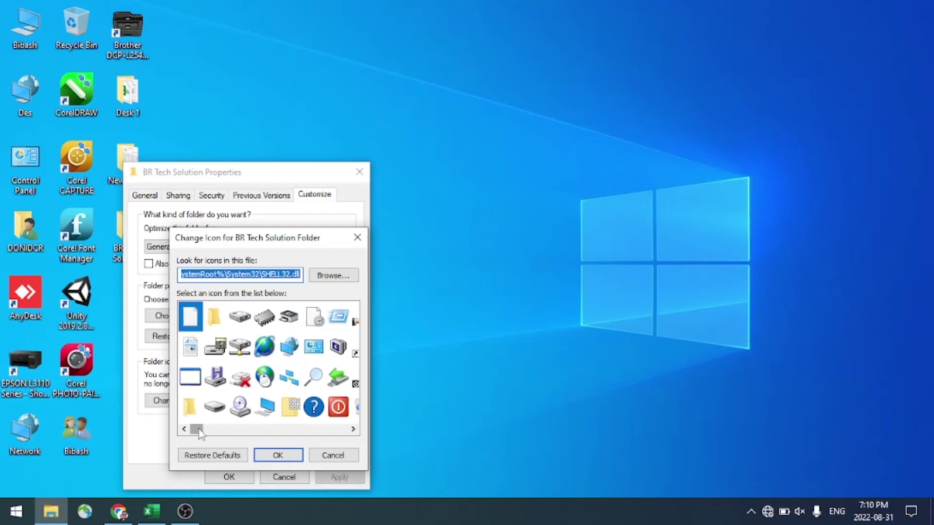
- Give the BR Tech Solution folder the disc icon with a music note and green plus, apply it and close the properties
right_click(287, 430)
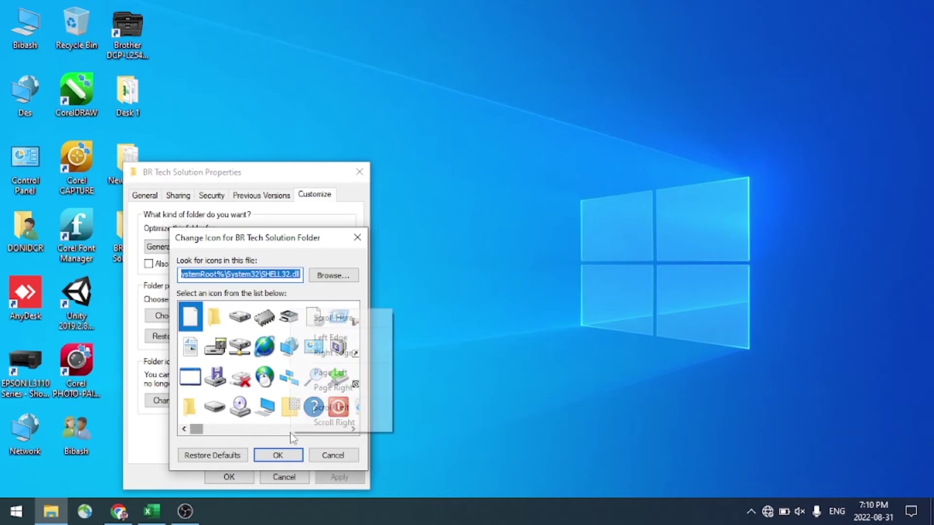
left_click(200, 428)
left_click_drag(197, 430, 275, 436)
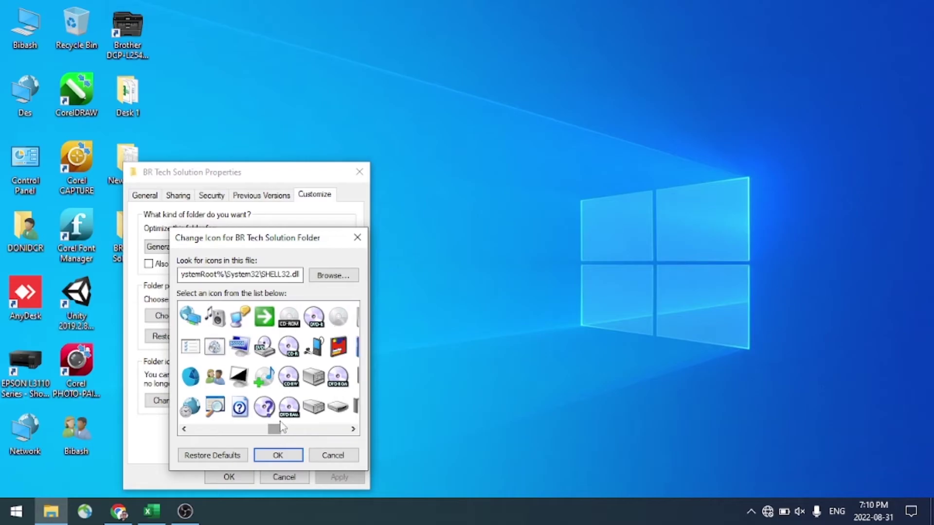
left_click(263, 381)
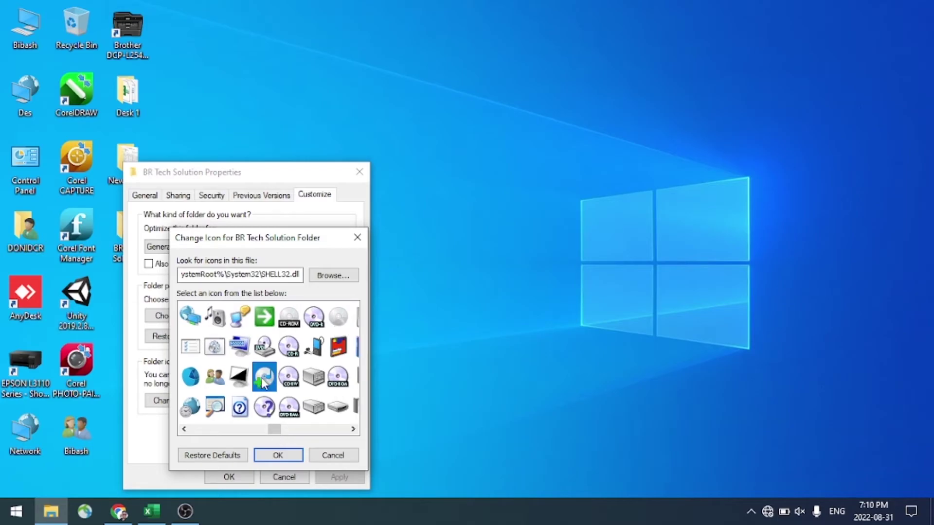
left_click(278, 457)
left_click(336, 477)
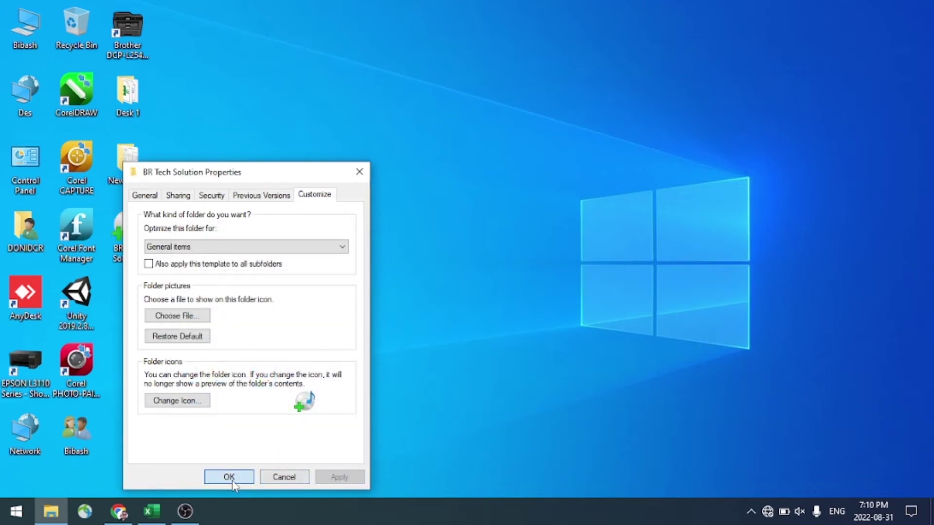
left_click(232, 480)
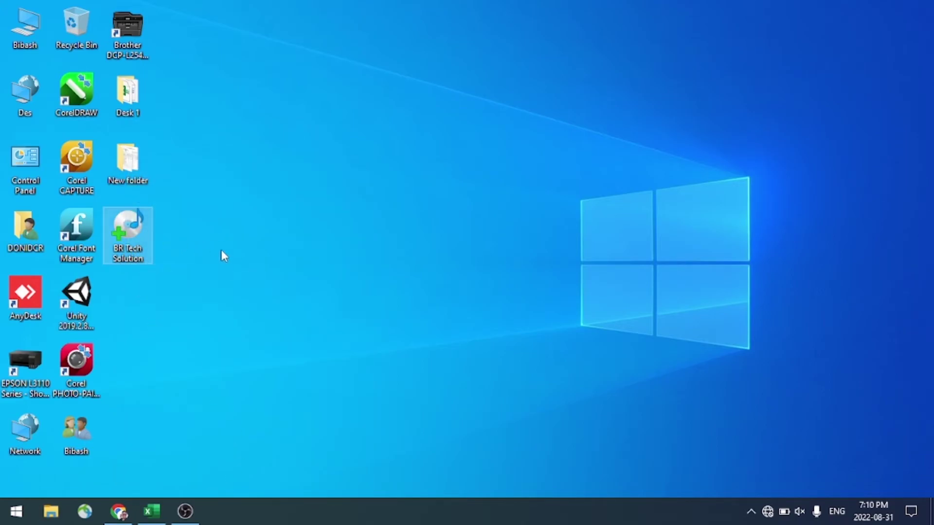
left_click(141, 254)
- Hide all the desktop icons
right_click(369, 119)
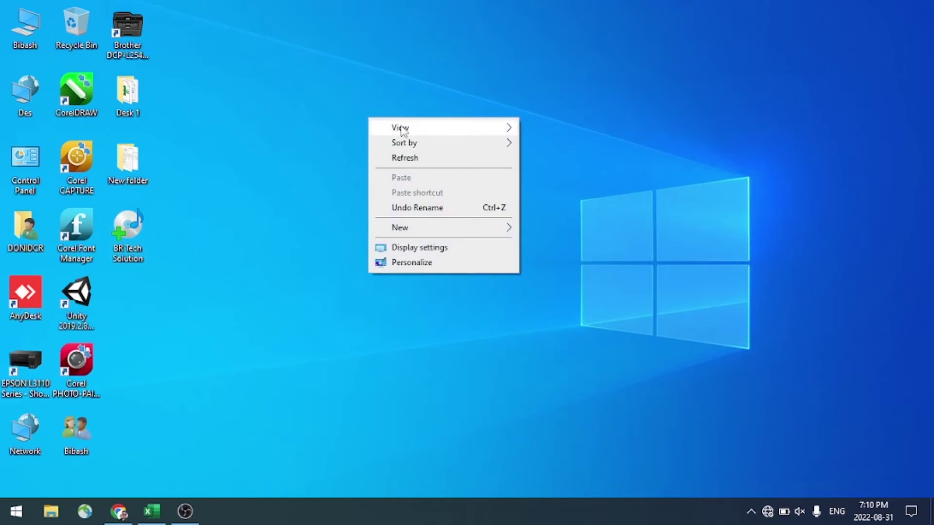
mouse_move(402, 131)
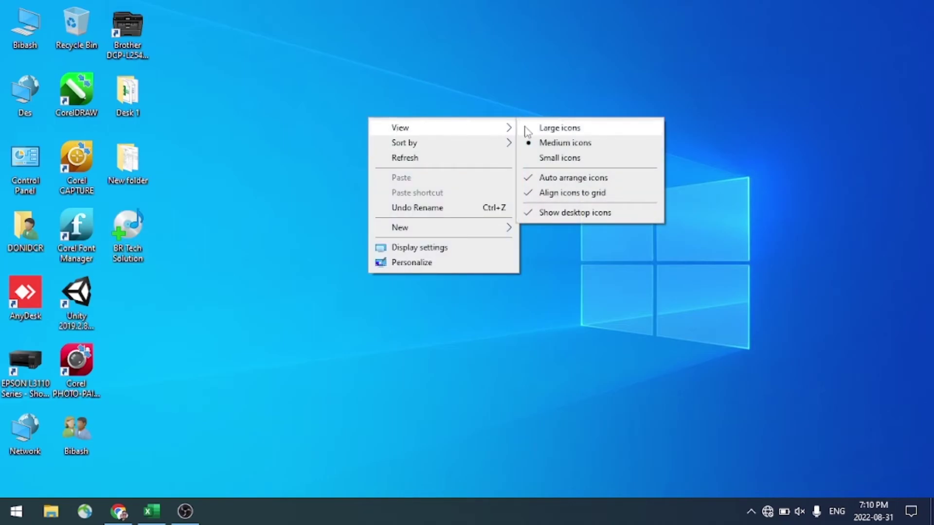
left_click(544, 216)
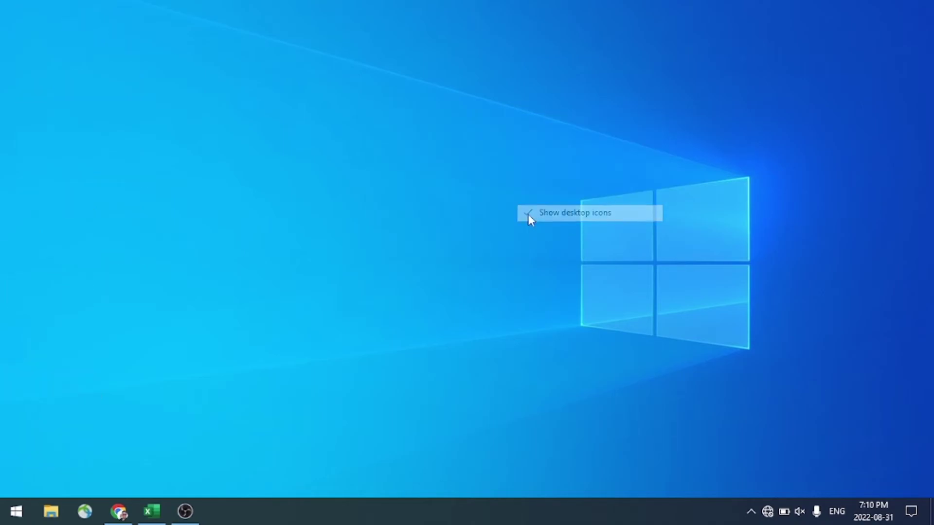
- Refresh the desktop several times to check whether the hidden icons return
right_click(353, 179)
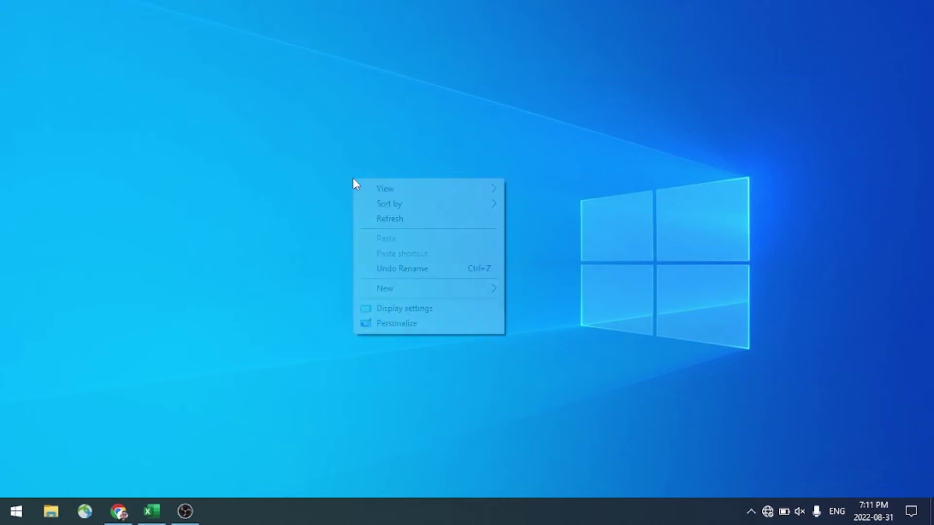
left_click(388, 222)
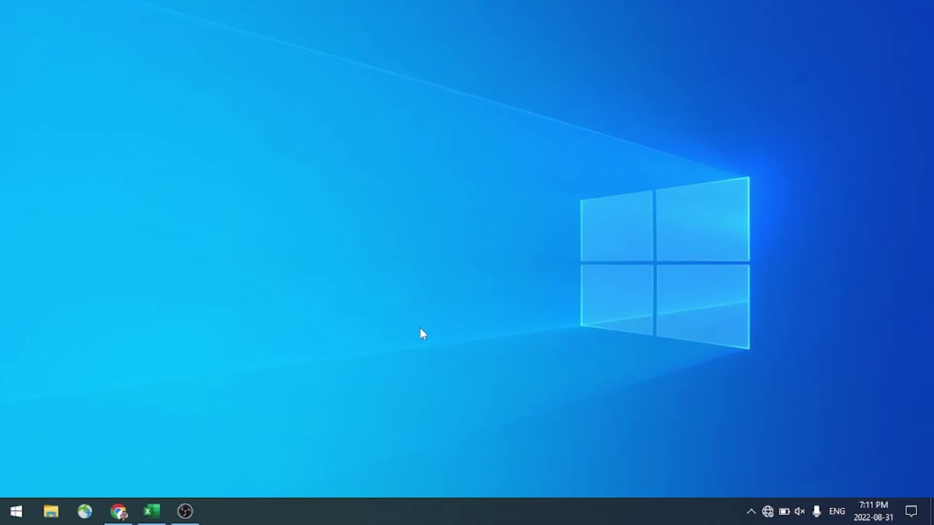
right_click(471, 91)
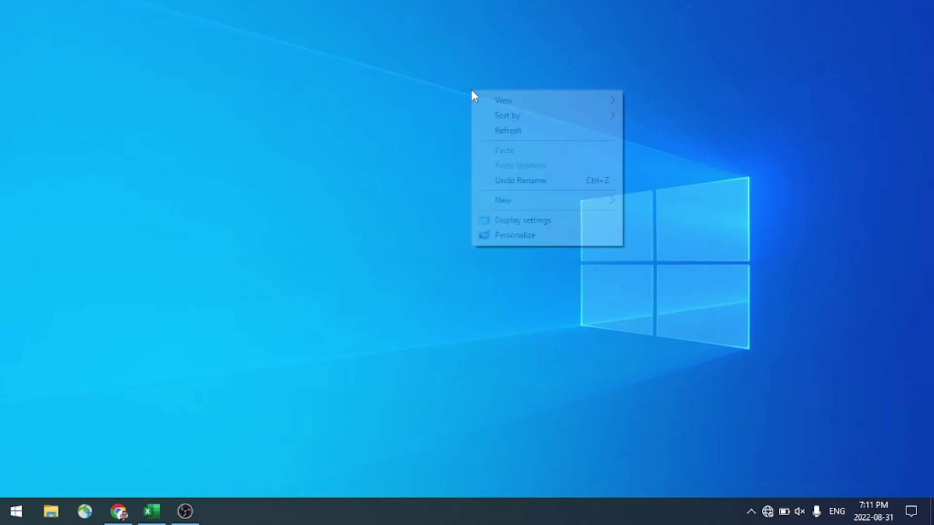
left_click(497, 135)
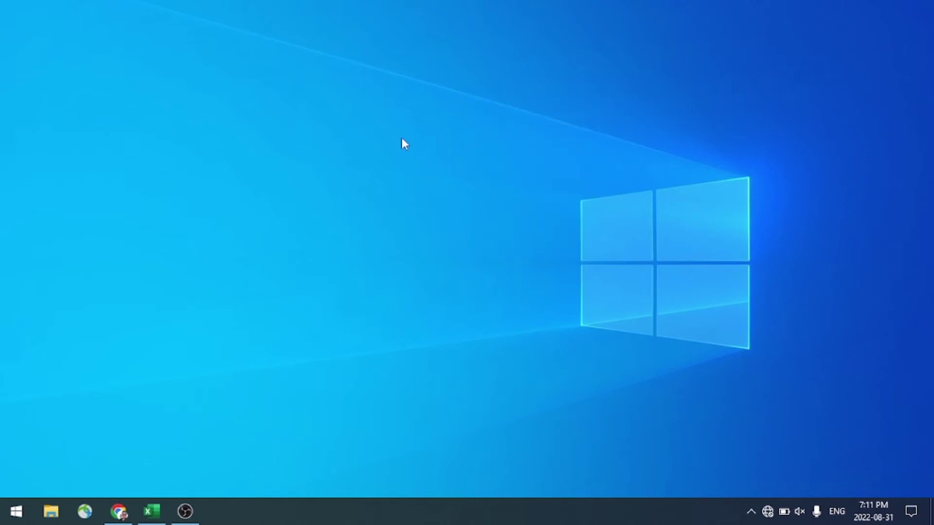
right_click(246, 221)
left_click(283, 265)
right_click(335, 132)
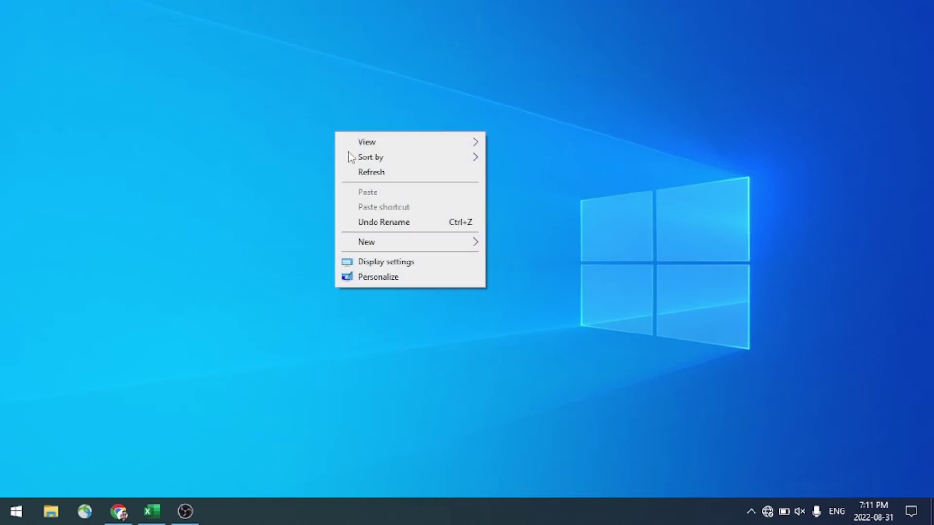
left_click(366, 173)
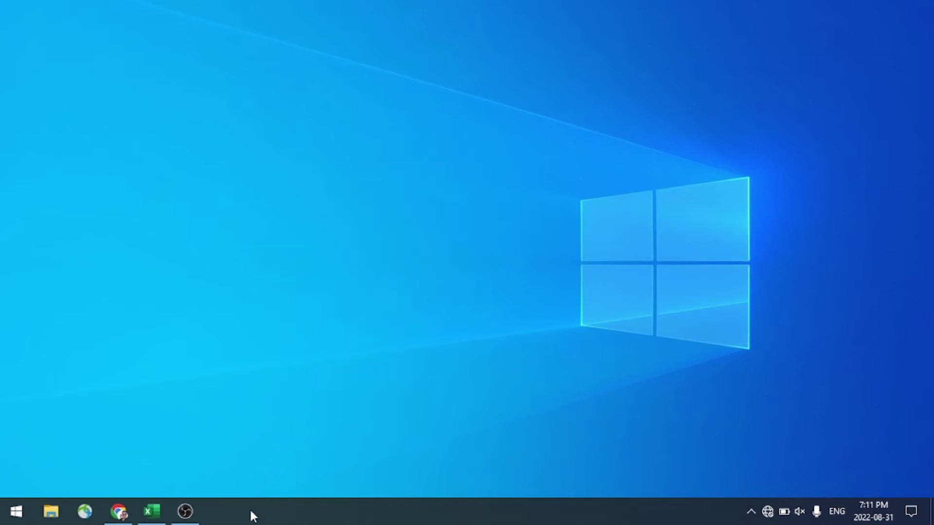
right_click(521, 183)
left_click(550, 223)
- Turn the display of desktop icons back on
right_click(402, 147)
mouse_move(481, 155)
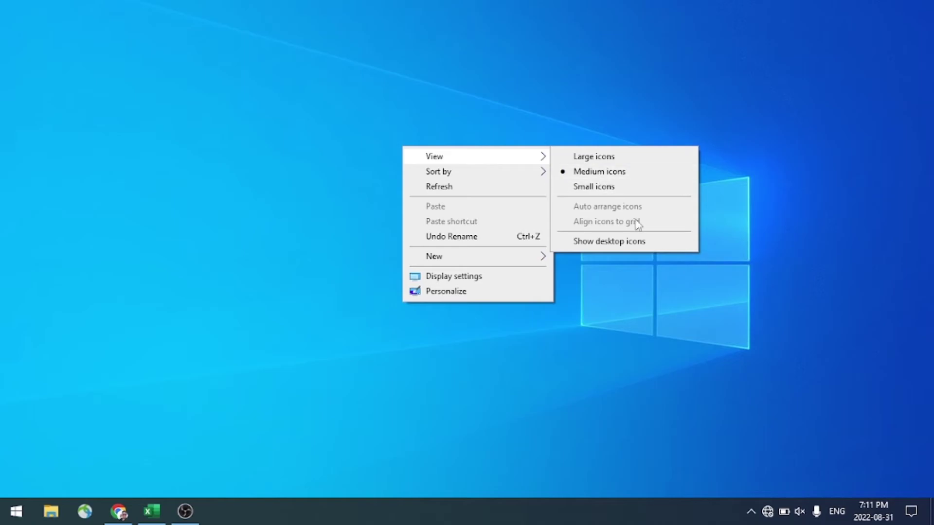
left_click(572, 242)
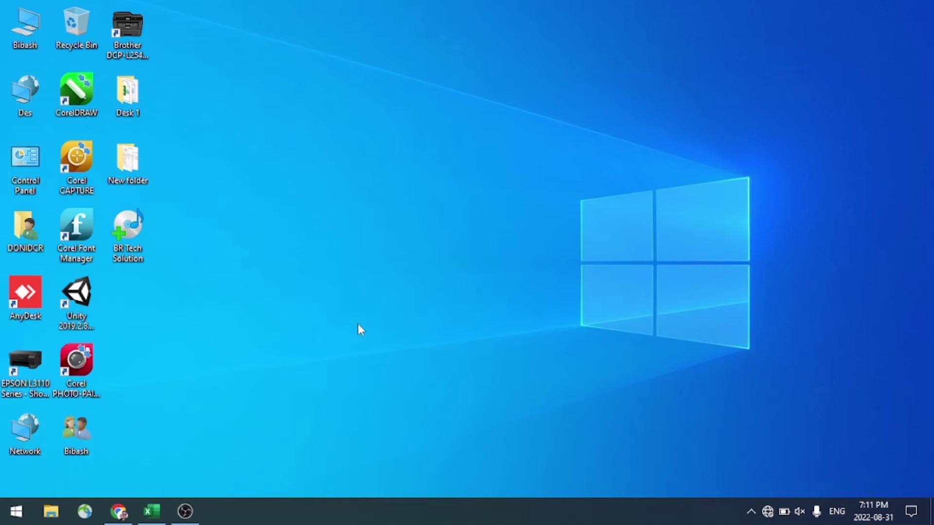
right_click(415, 139)
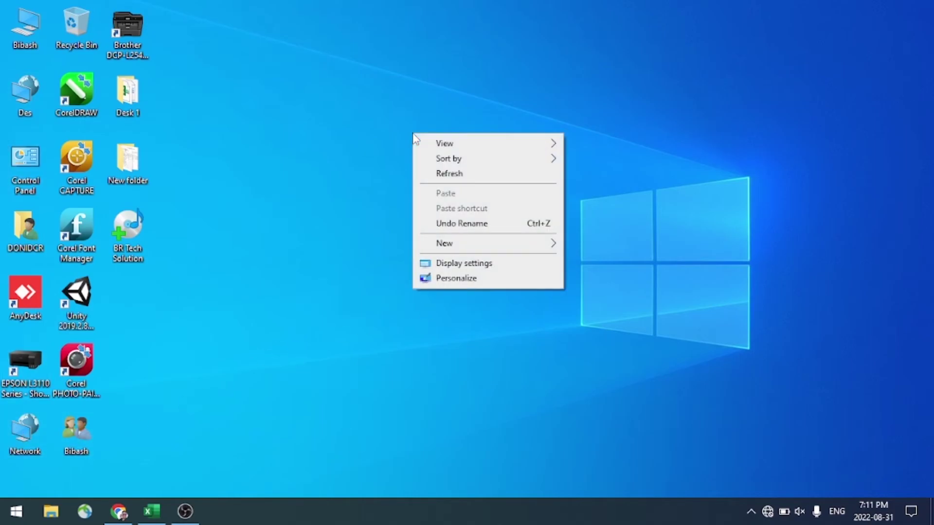
left_click(324, 224)
right_click(359, 189)
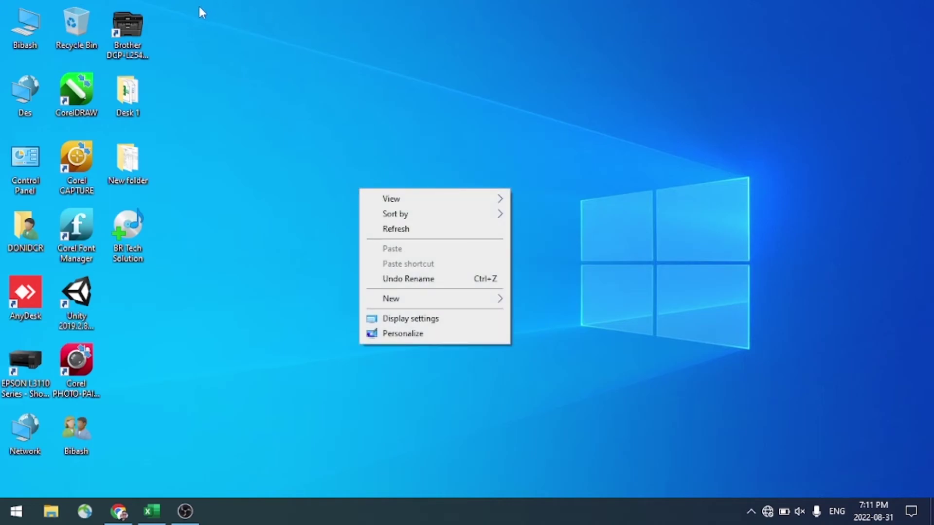
left_click(256, 75)
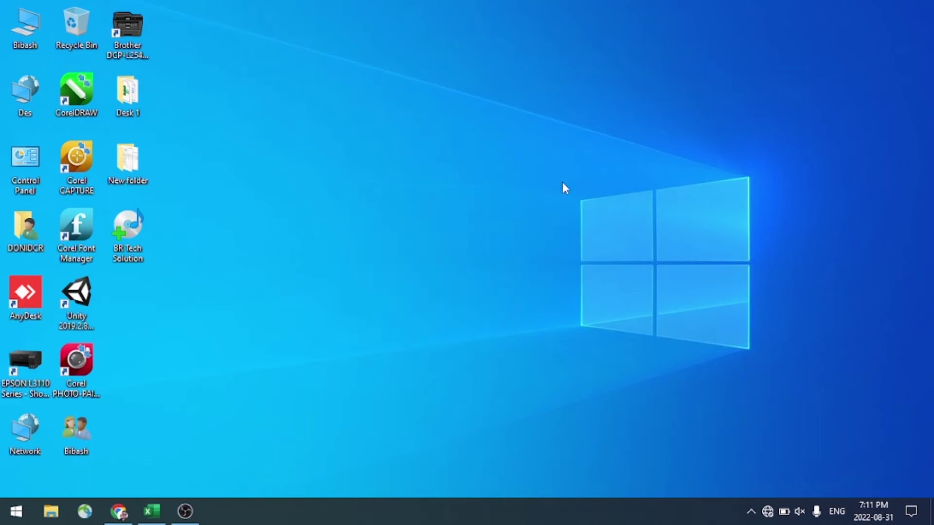
- Change the desktop background to the beach picture with the runner and rock arch, and close the personalization settings
right_click(400, 154)
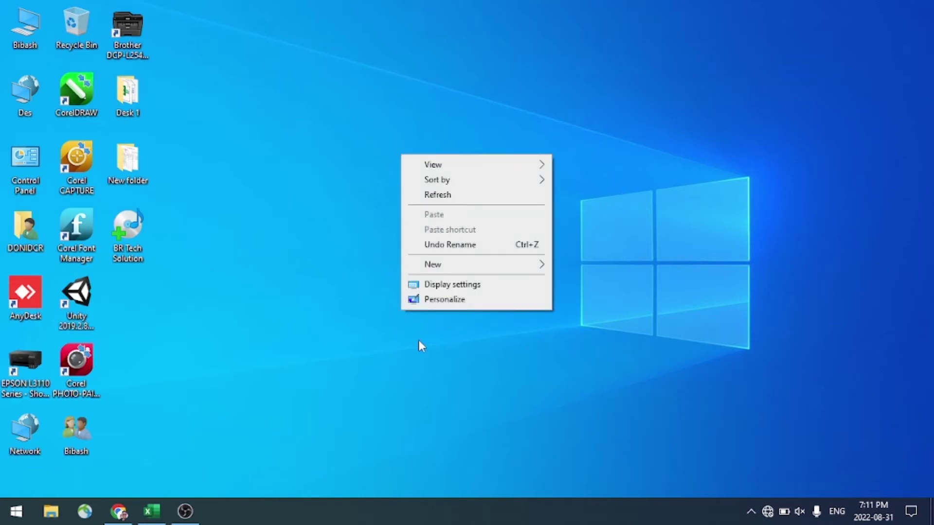
left_click(453, 310)
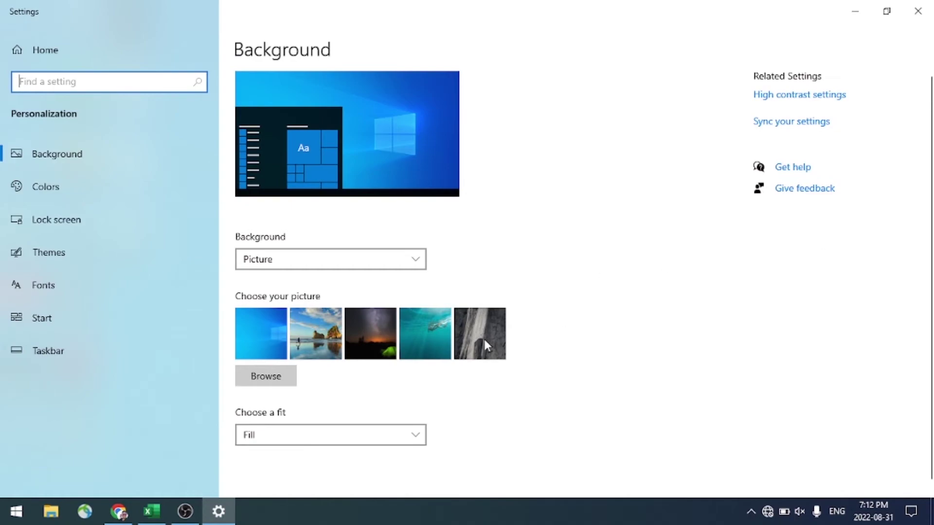
left_click(313, 342)
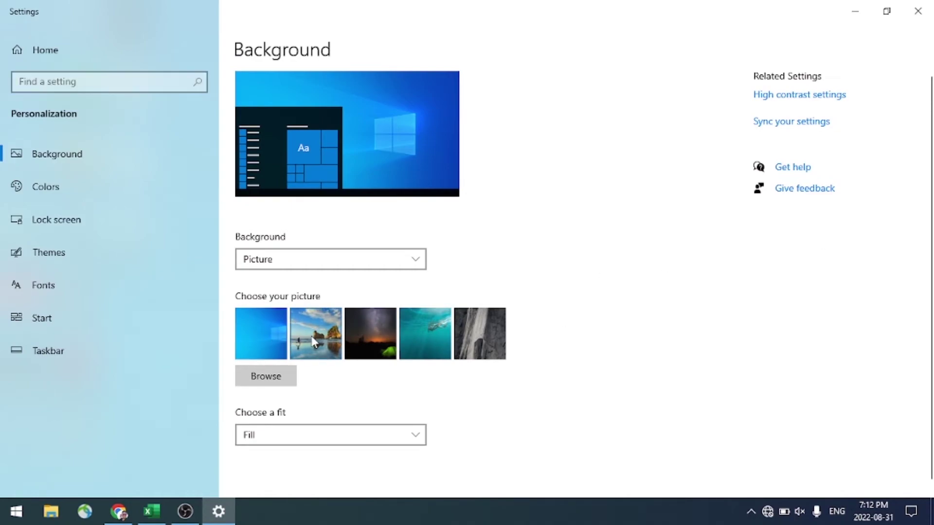
key("alt+F4")
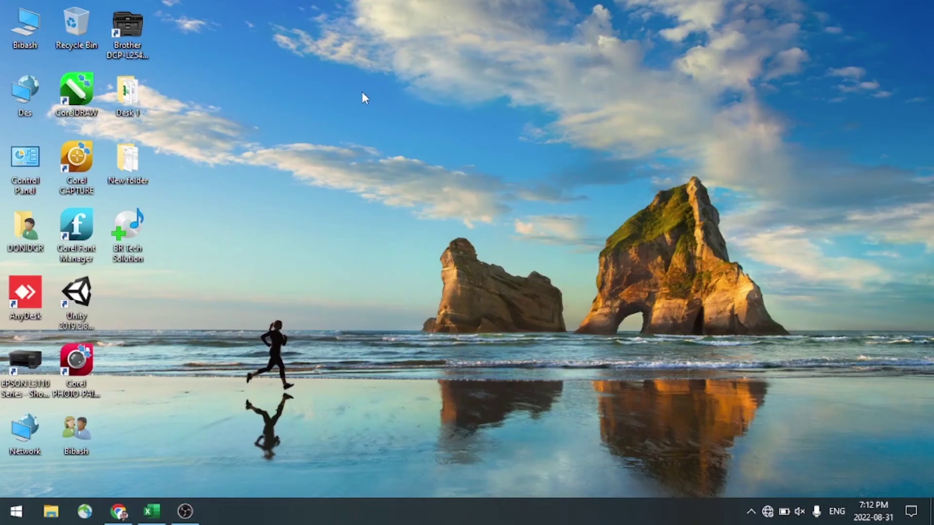
right_click(362, 93)
mouse_move(407, 204)
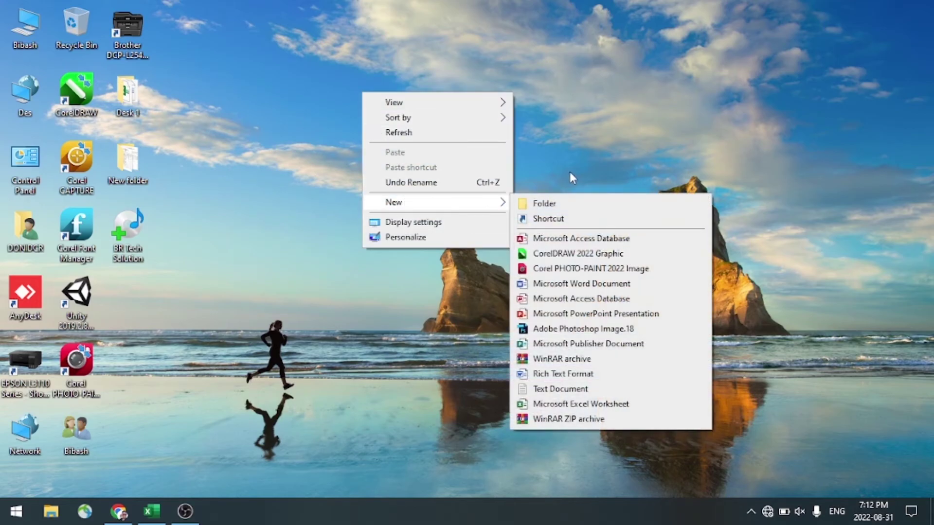
left_click(593, 165)
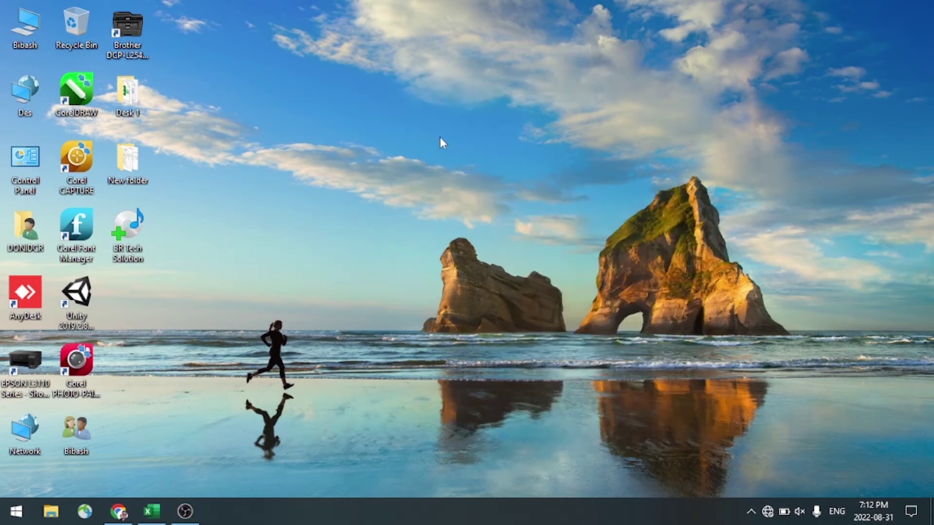
- Change the desktop background to the blue Windows logo picture and close the personalization settings
right_click(299, 111)
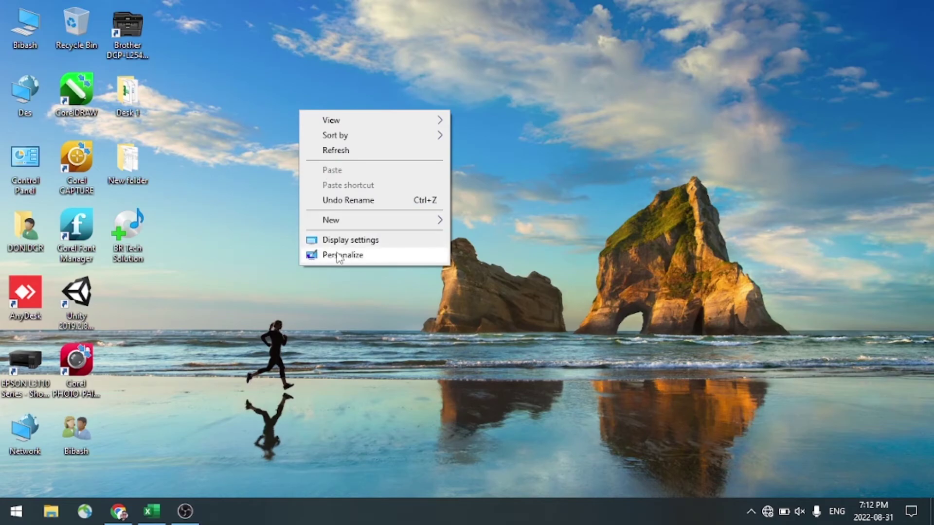
left_click(341, 252)
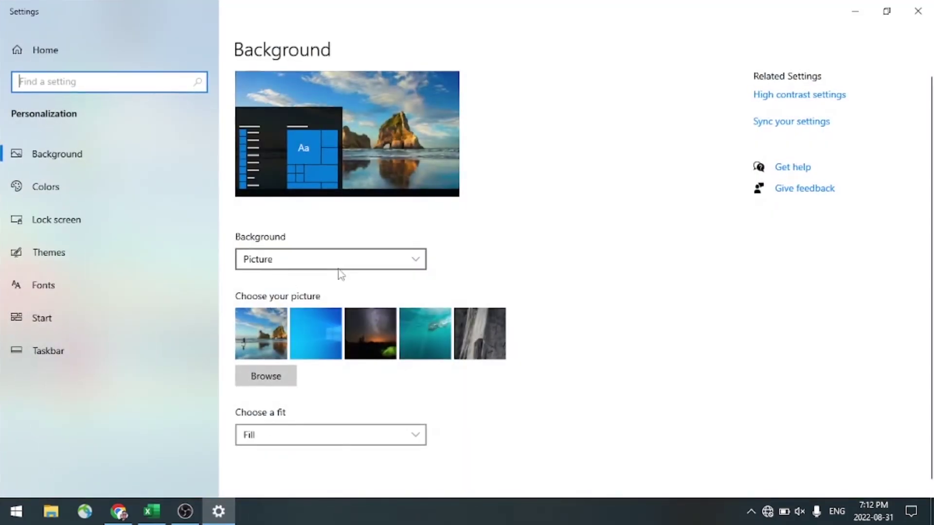
left_click(327, 337)
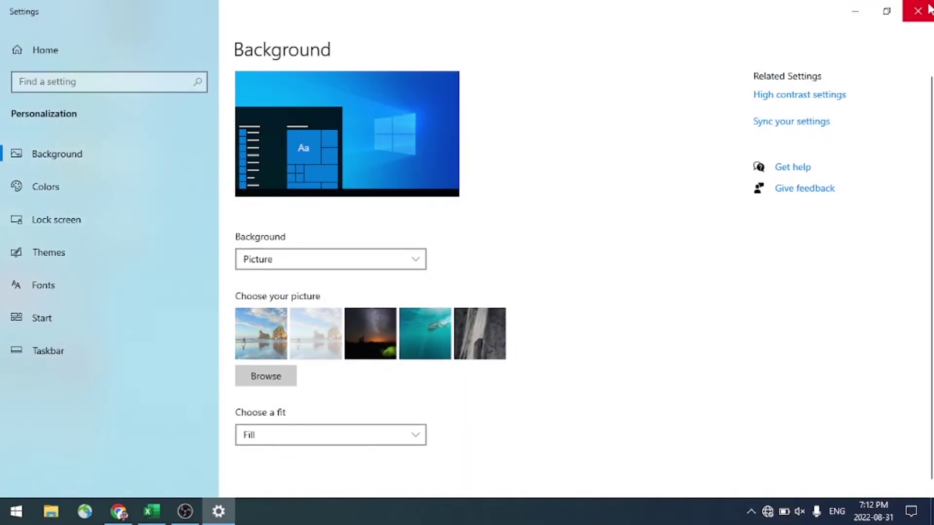
left_click(918, 10)
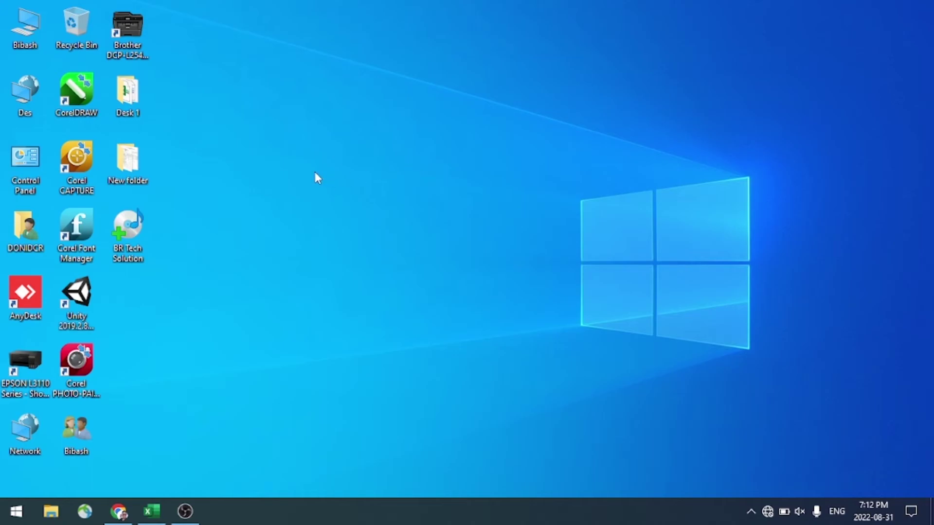
- In the Control Panel mouse properties, set the Normal Select pointer to aero_working_xl.ani, apply it, and close Control Panel
double_click(32, 162)
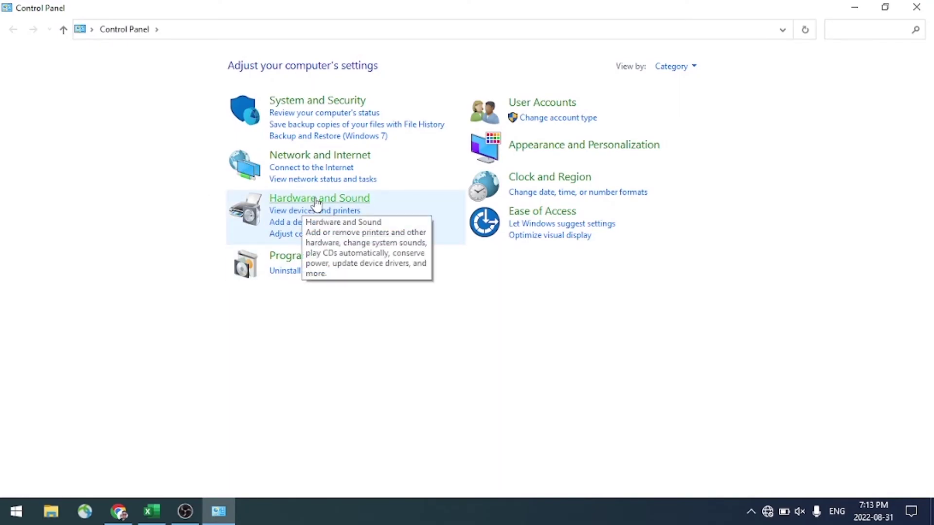
left_click(316, 201)
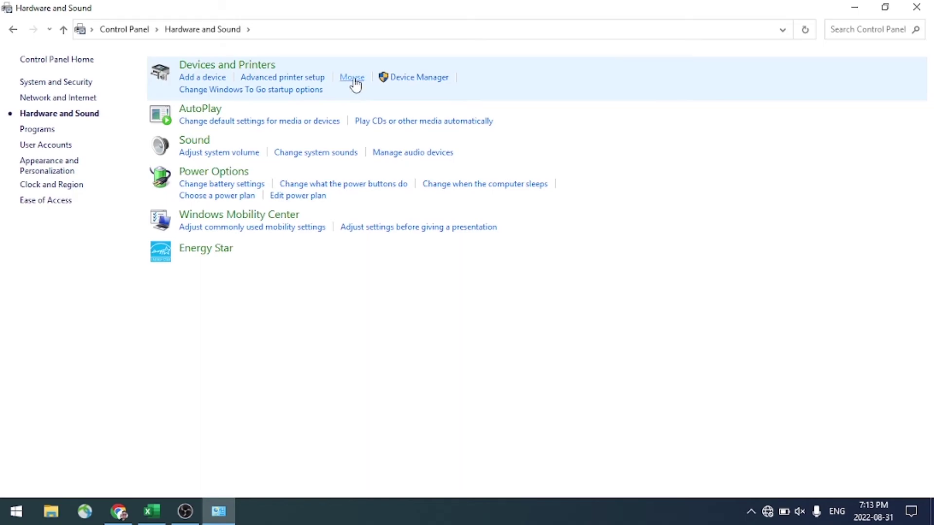
left_click(355, 81)
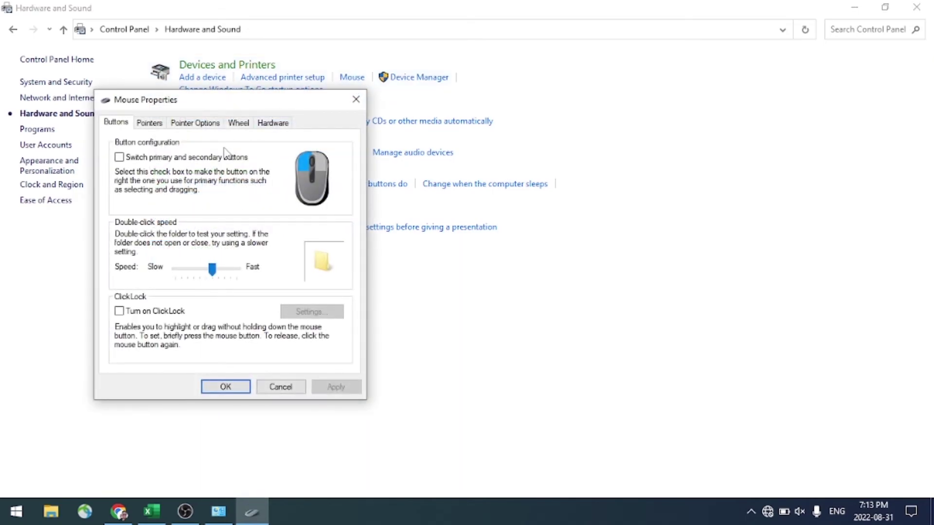
left_click(150, 124)
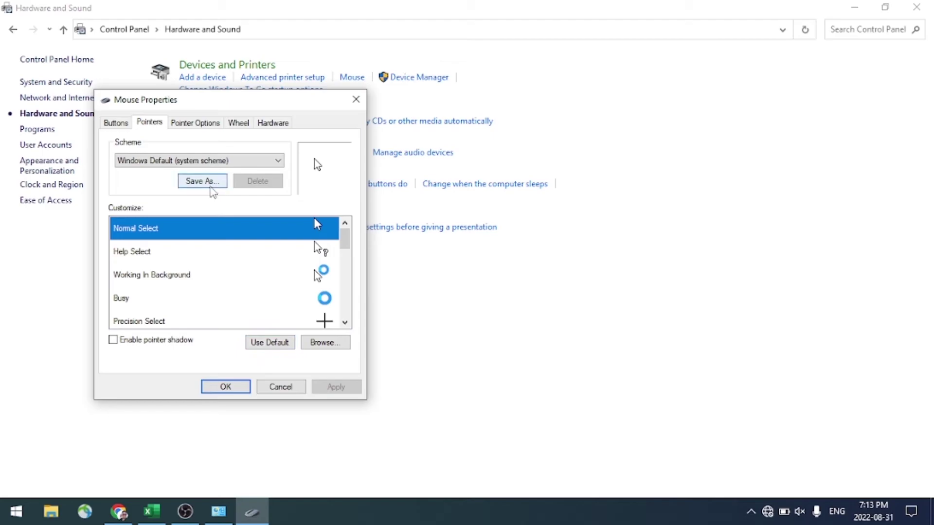
left_click(325, 343)
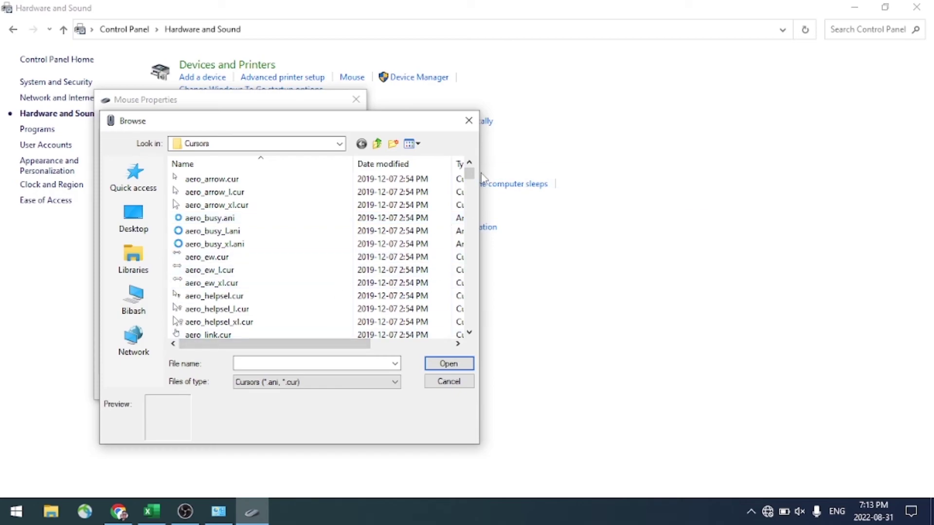
left_click_drag(468, 173, 471, 210)
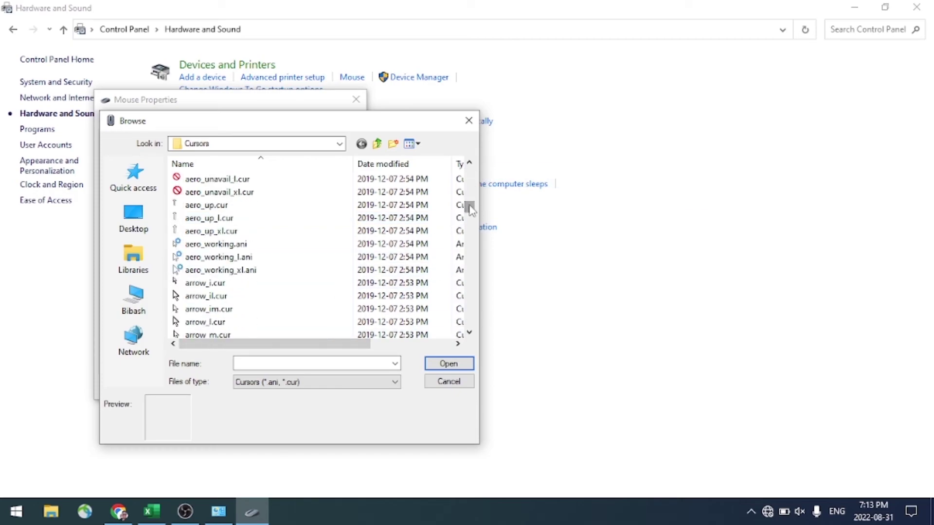
right_click(472, 181)
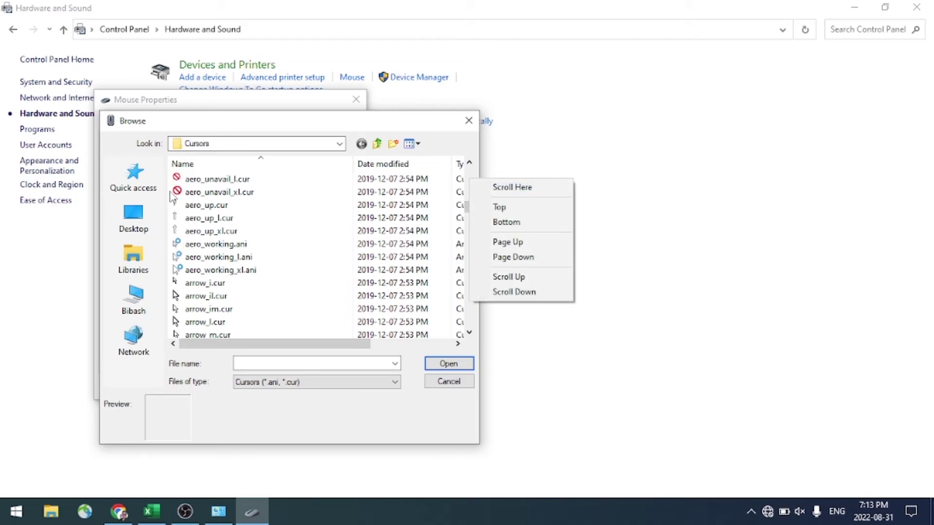
left_click(177, 271)
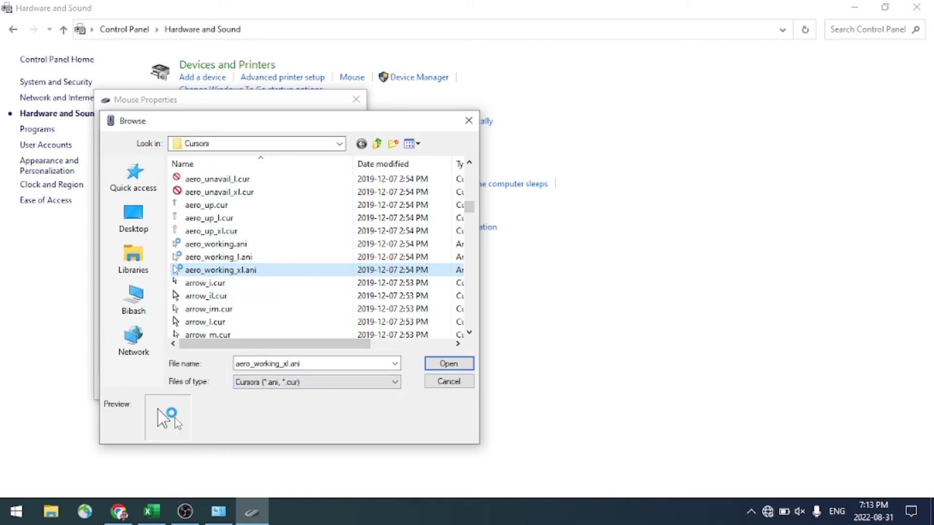
left_click(444, 371)
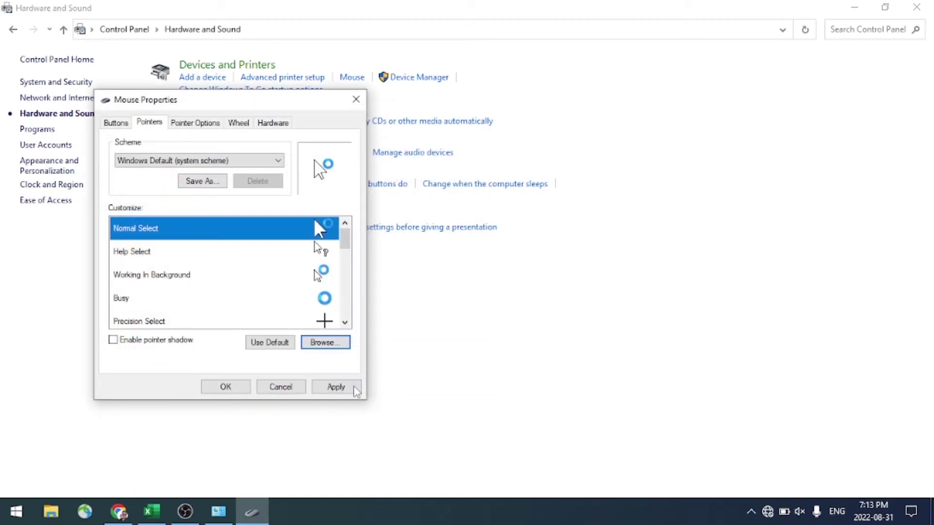
left_click(340, 387)
left_click(226, 387)
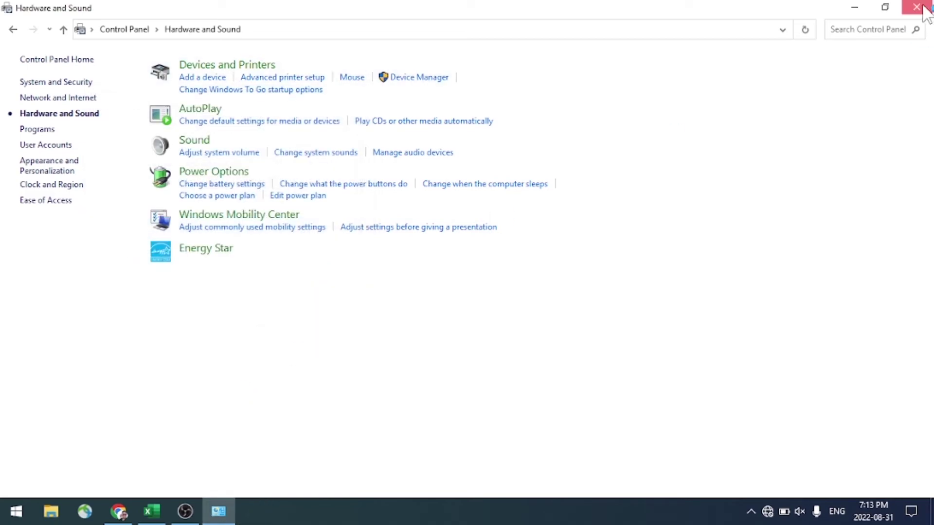
left_click(916, 7)
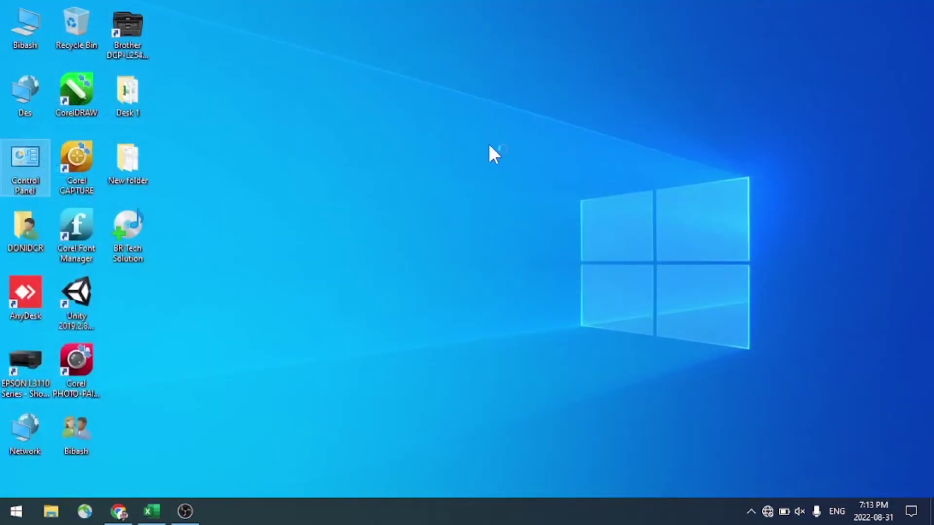
- Refresh the desktop twice while trying out the enlarged mouse pointer
right_click(277, 192)
left_click(316, 231)
right_click(272, 87)
left_click(301, 127)
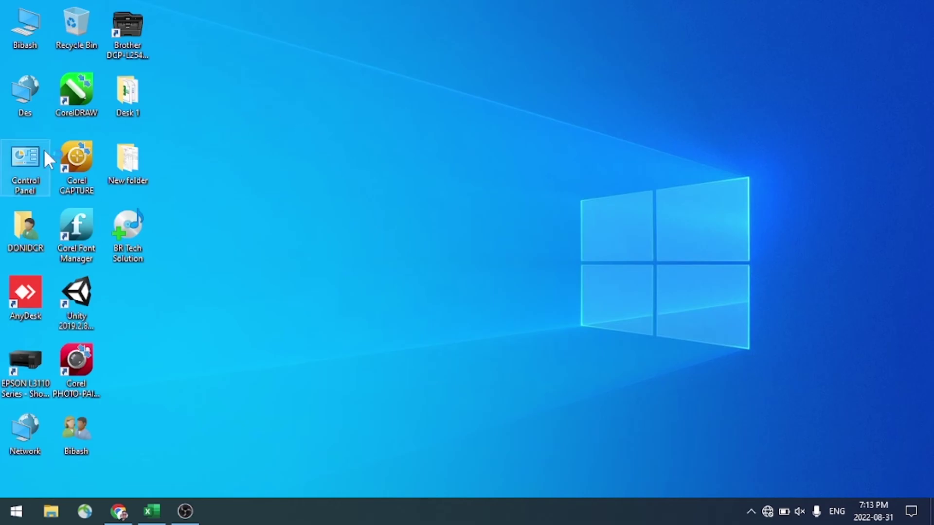
- In the Control Panel mouse properties, set the Normal Select pointer to aero_arrow.cur, apply it, and close Control Panel
double_click(25, 153)
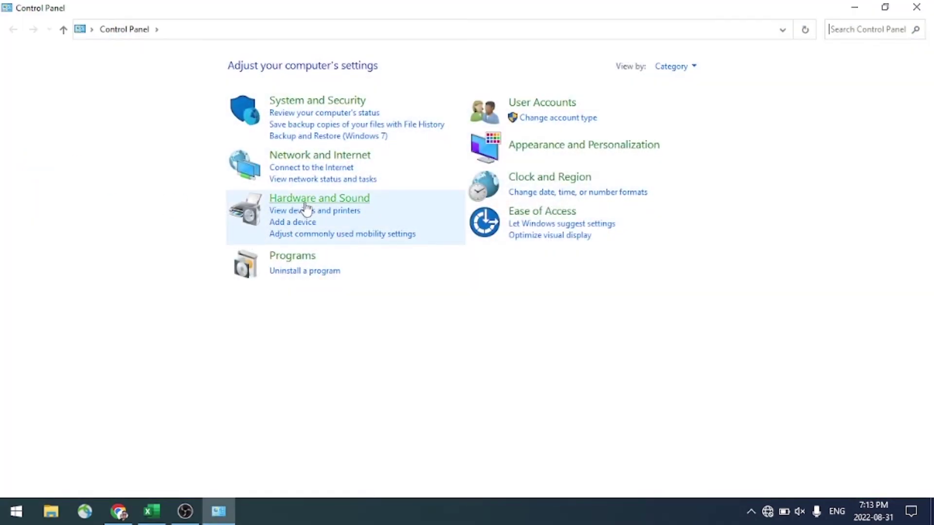
left_click(306, 203)
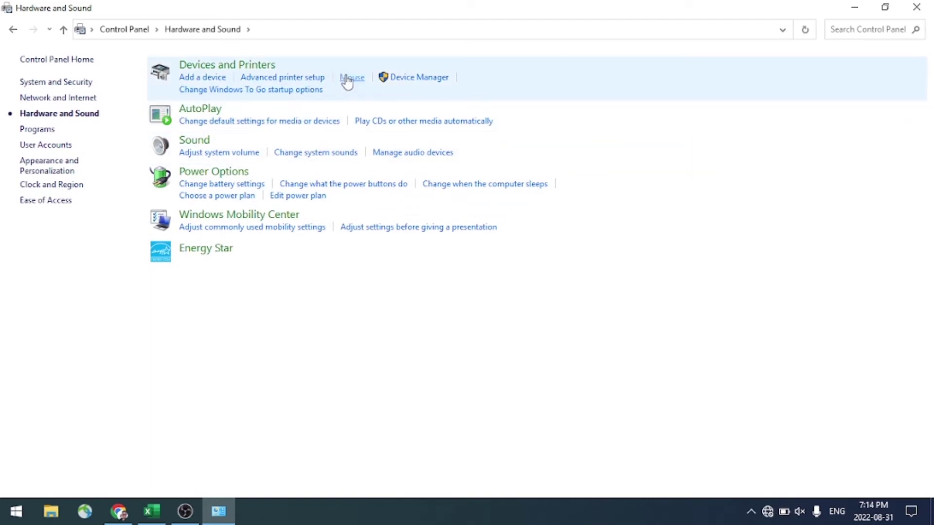
left_click(349, 80)
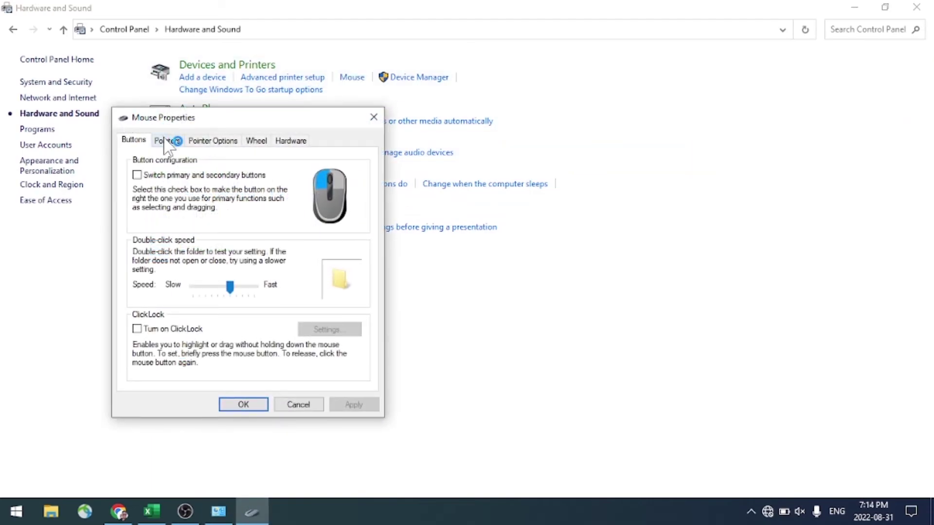
left_click(165, 140)
left_click(331, 361)
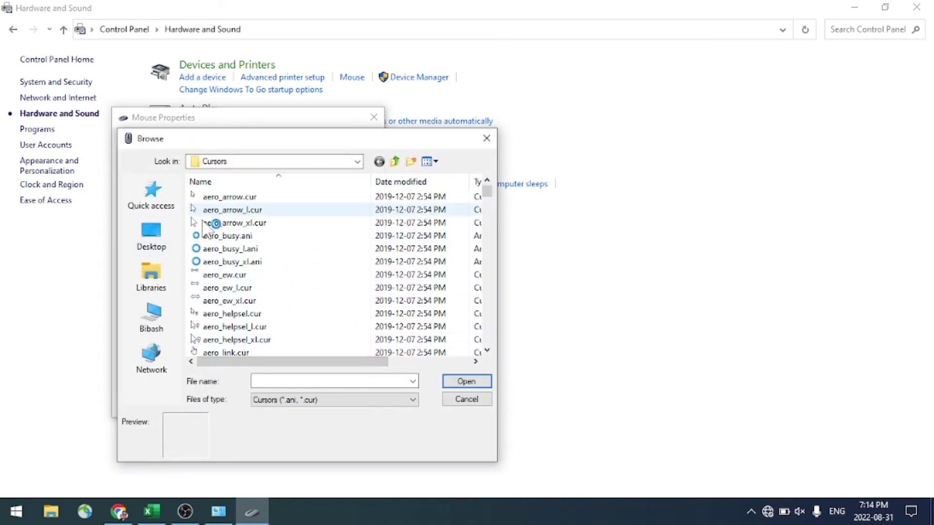
left_click(211, 196)
left_click(463, 382)
left_click(348, 405)
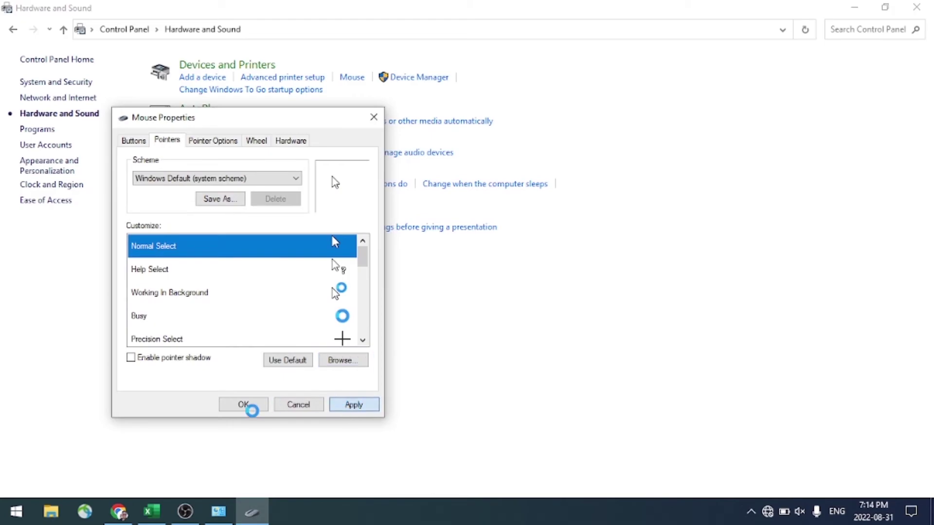
left_click(246, 406)
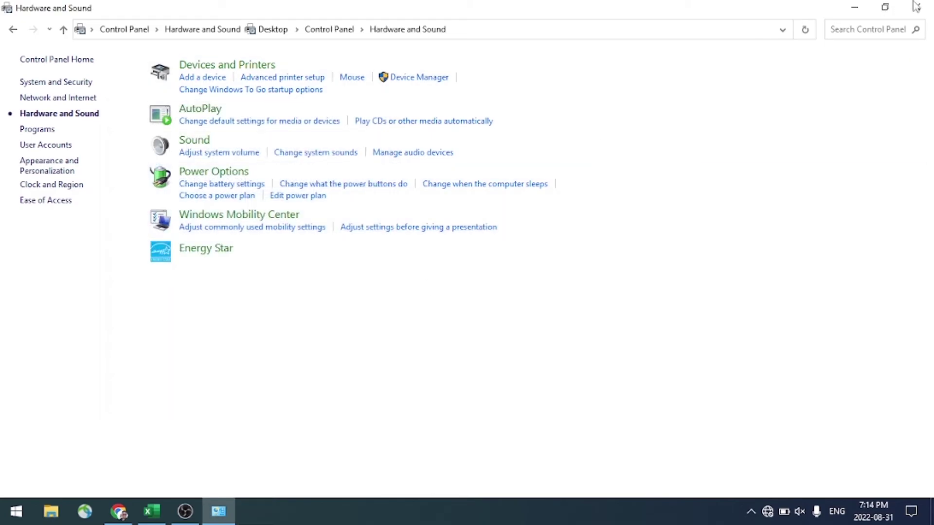
left_click(918, 7)
- Refresh the desktop twice to check the standard arrow pointer
right_click(331, 130)
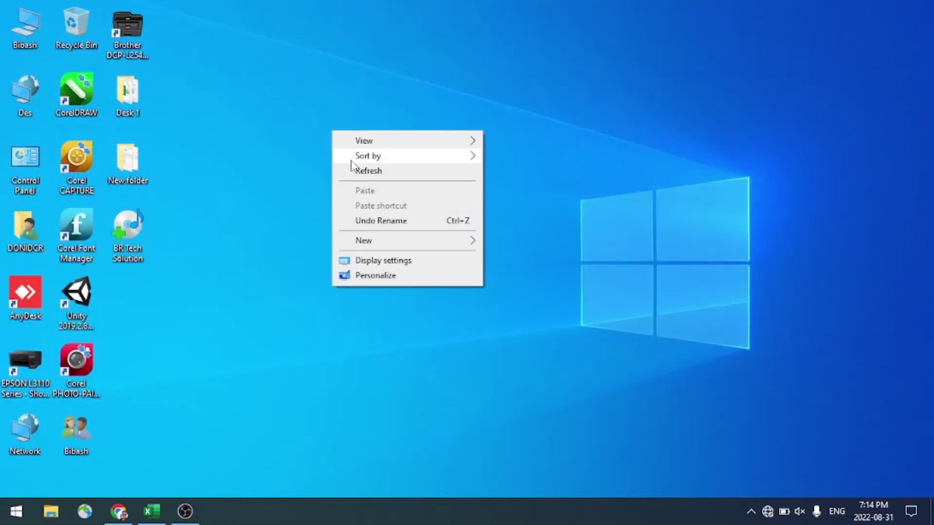
left_click(359, 176)
right_click(287, 117)
left_click(311, 159)
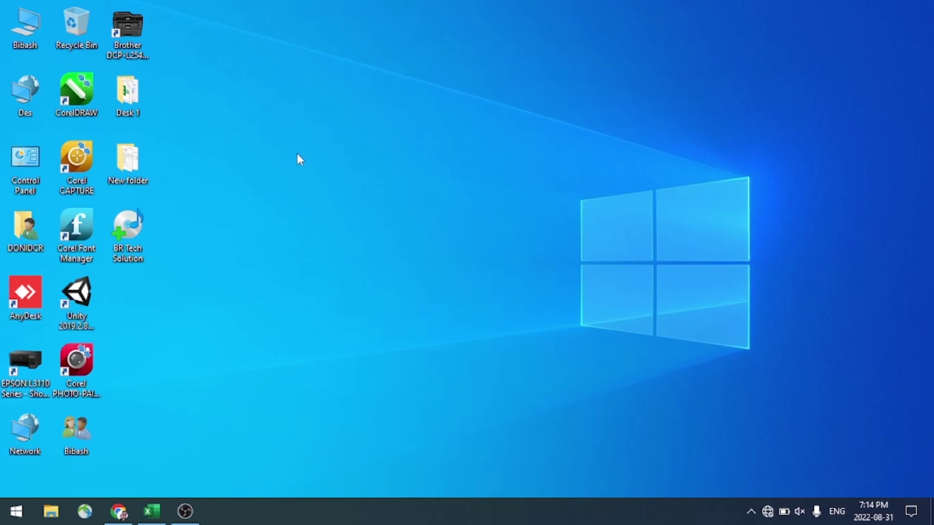
- Switch the primary and secondary mouse buttons in the mouse properties, close Control Panel, and refresh the desktop to test the swap
double_click(23, 158)
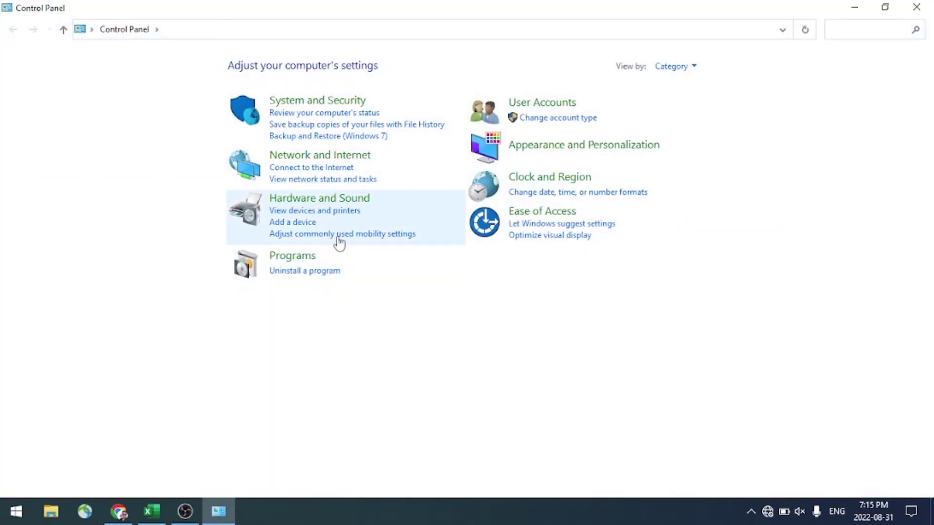
left_click(305, 201)
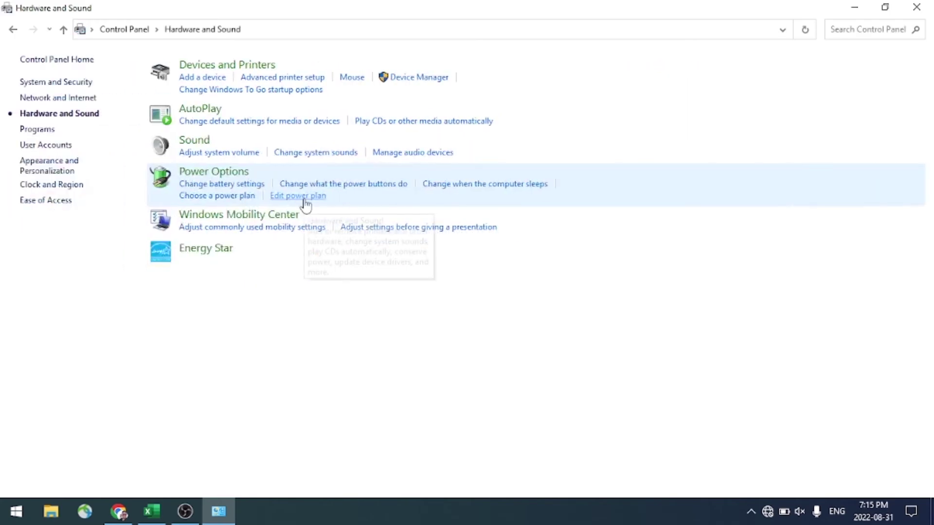
left_click(352, 78)
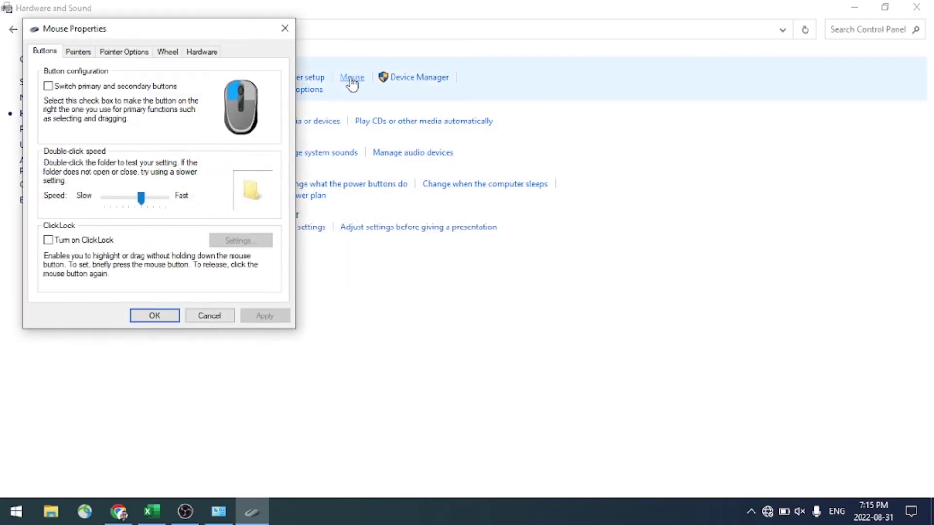
left_click(48, 87)
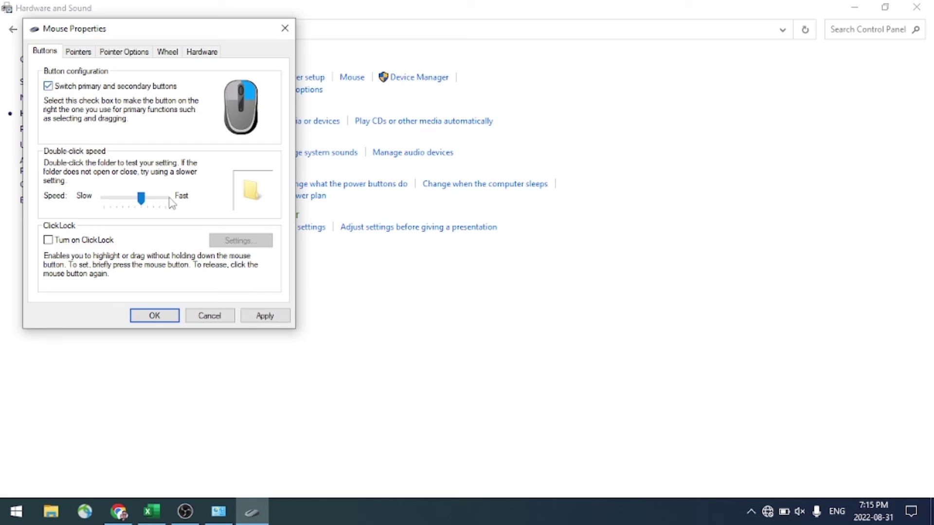
left_click(260, 317)
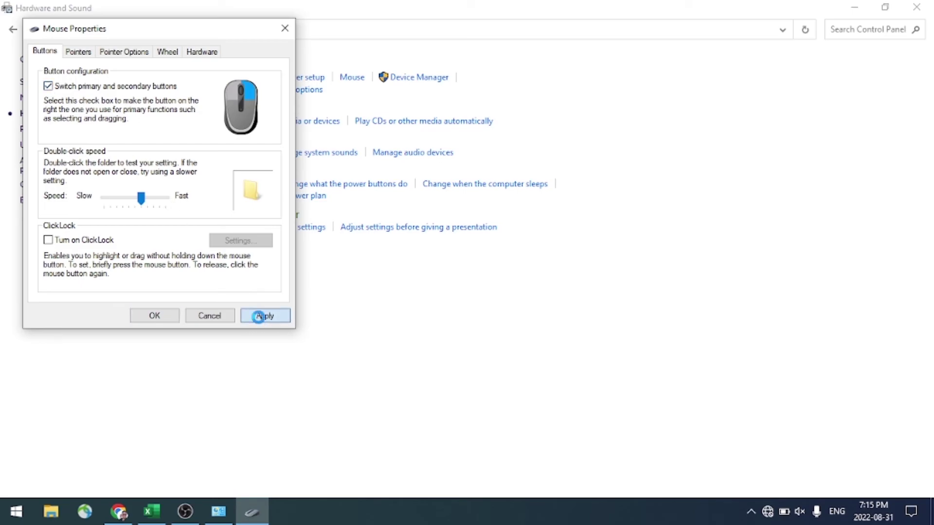
left_click(154, 316)
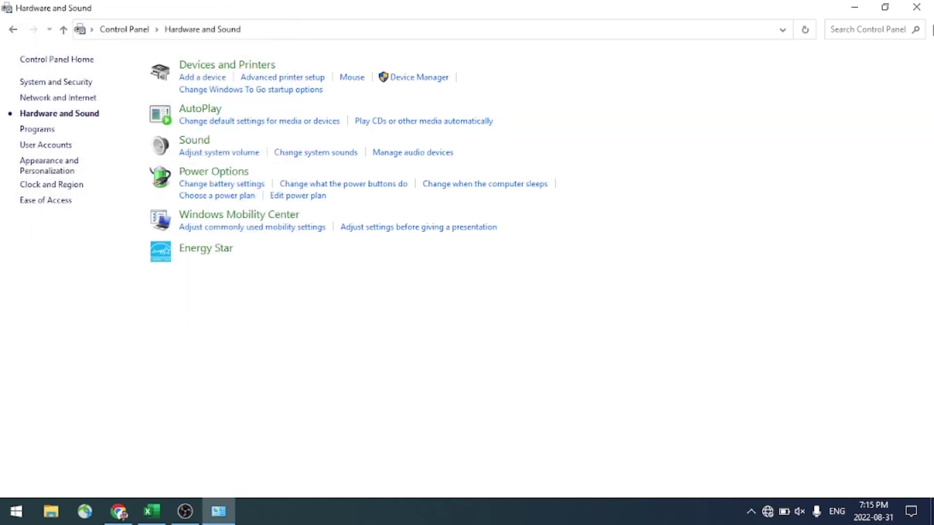
left_click(919, 7)
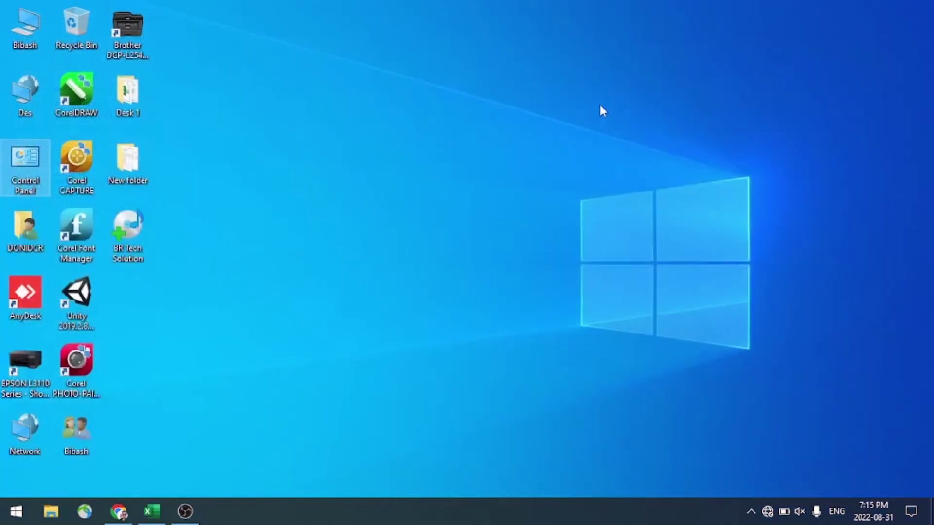
right_click(261, 111)
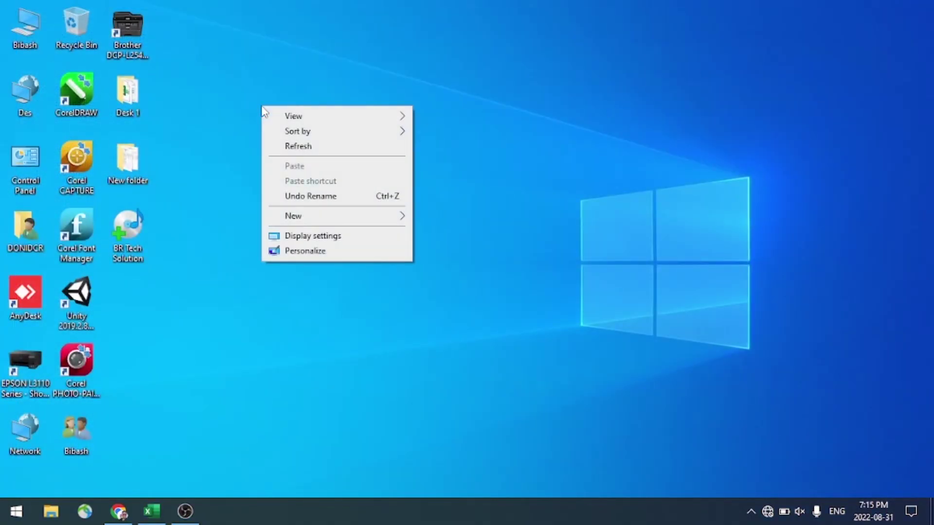
left_click(300, 148)
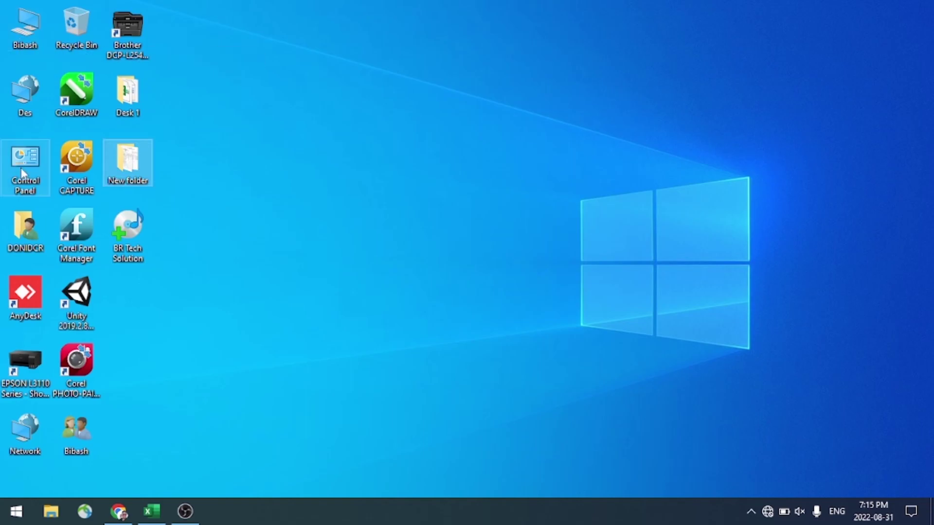
- Turn off the switching of primary and secondary mouse buttons, close Control Panel, and refresh the desktop
double_click(22, 172)
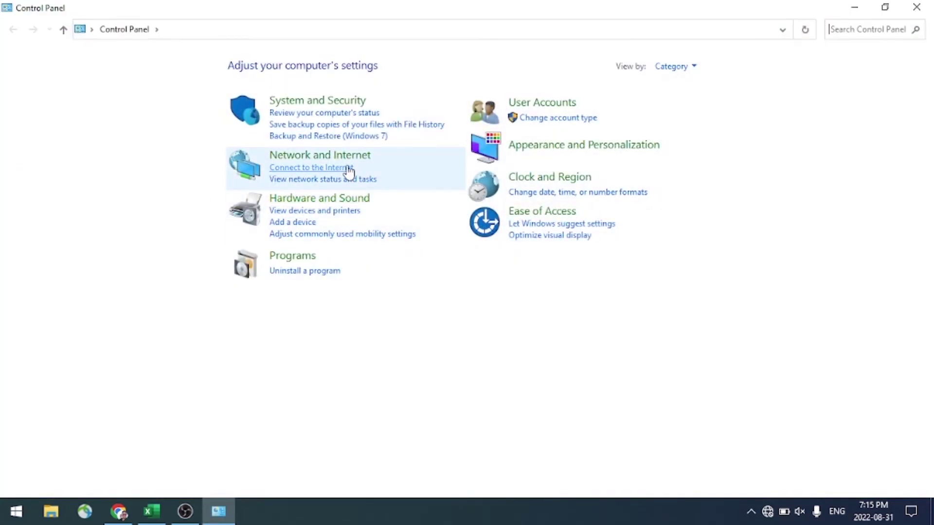
left_click(320, 200)
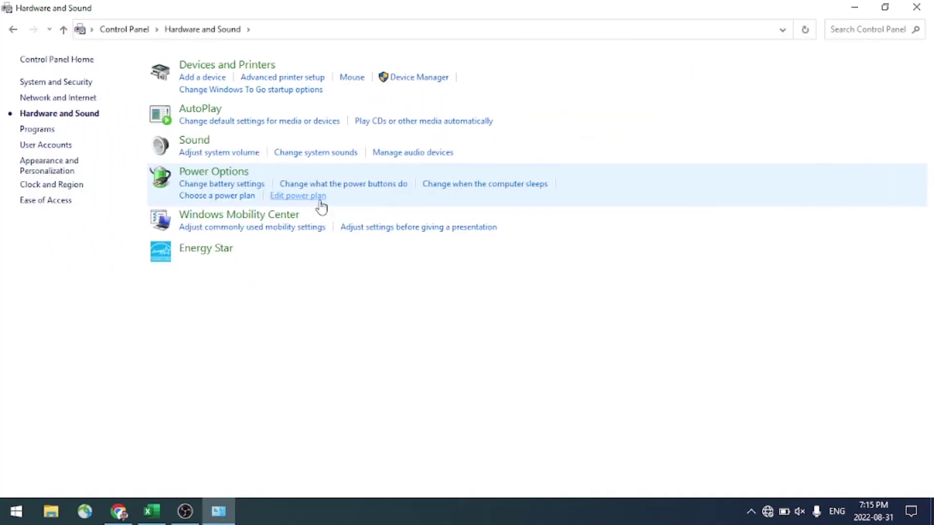
left_click(353, 77)
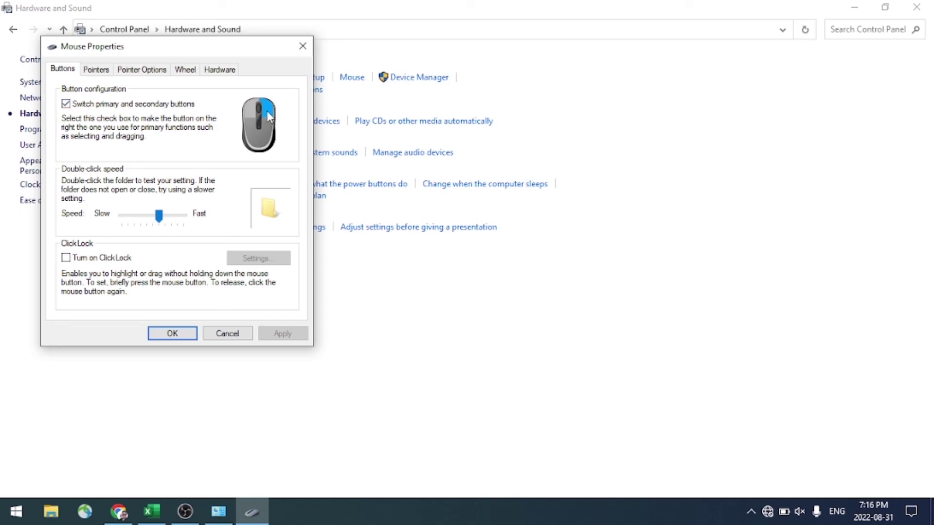
left_click(66, 104)
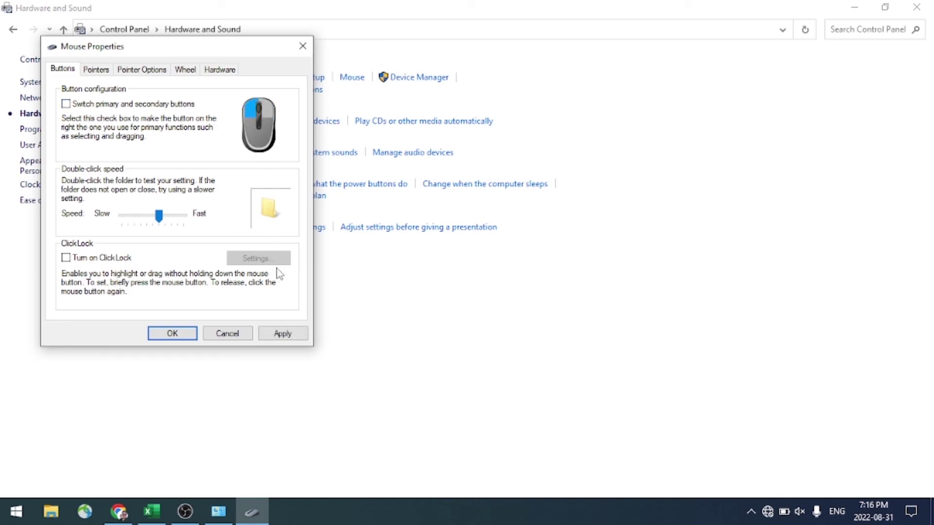
left_click(278, 333)
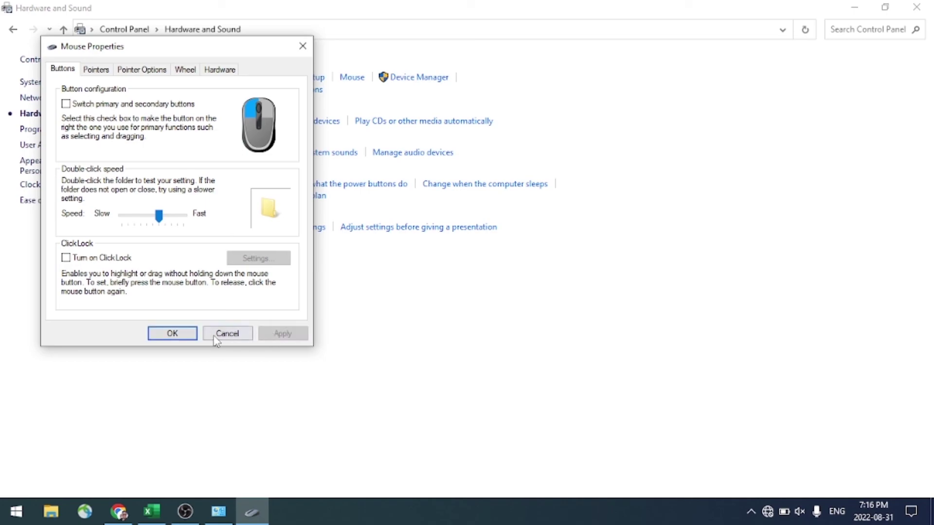
left_click(186, 335)
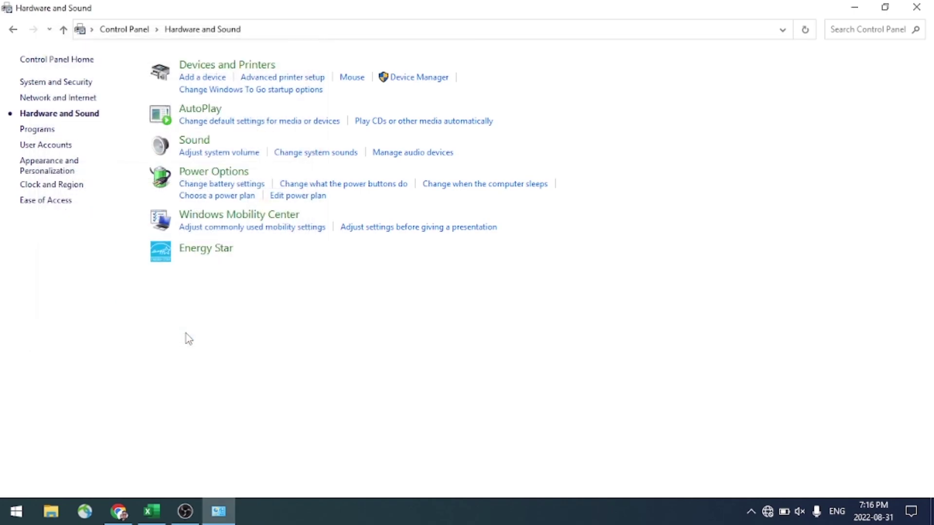
left_click(919, 7)
right_click(395, 130)
left_click(405, 169)
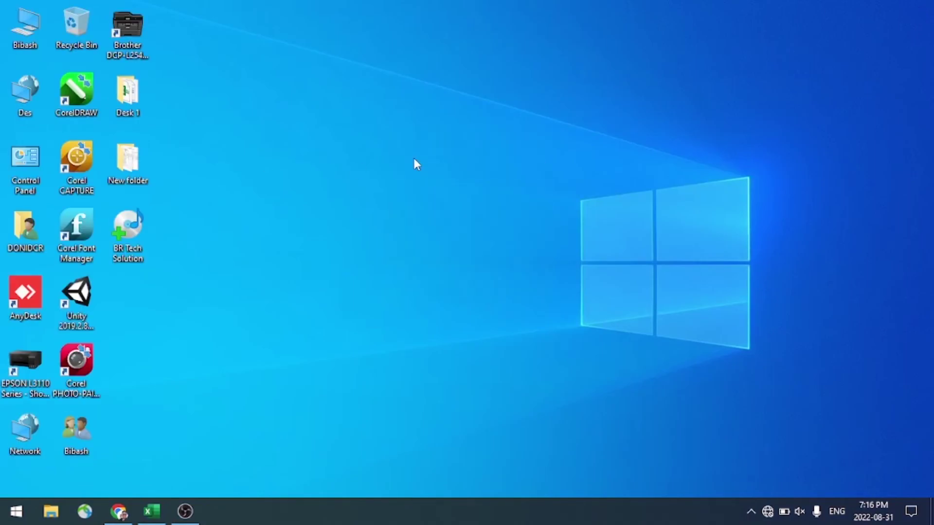